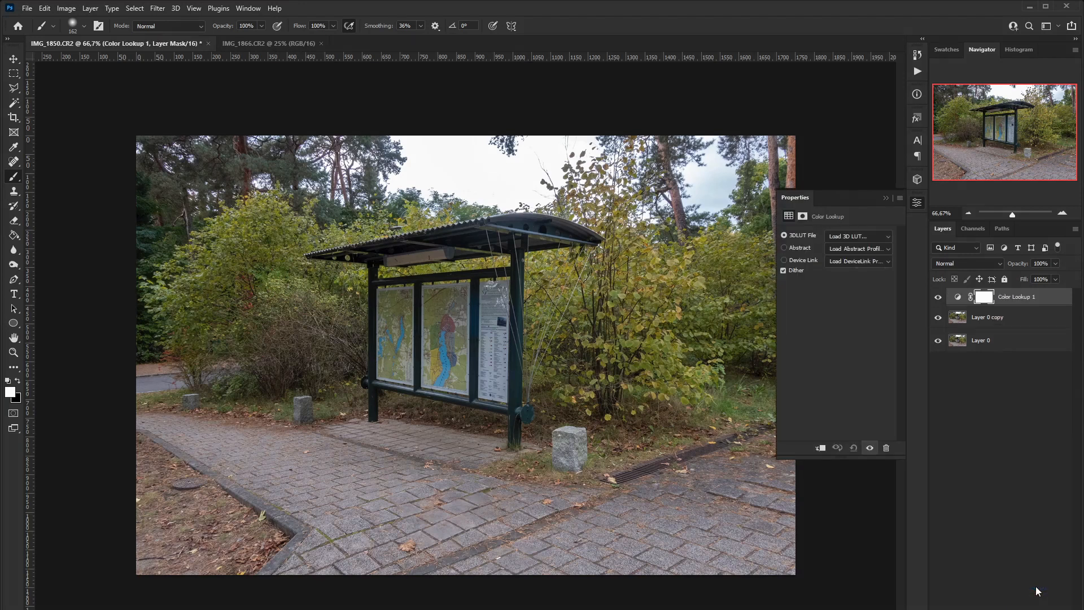
Load the Moonlight.3DL LUT in the Color Lookup layer and merge that layer down into Layer 0 copy
{"action": "left_click", "coordinate": [883, 238]}
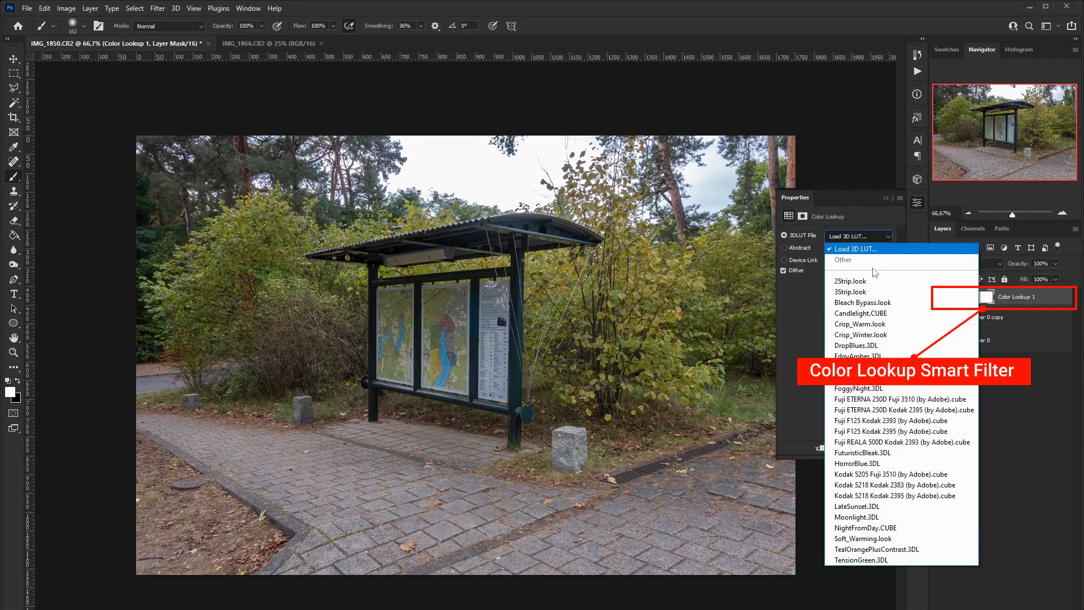
{"action": "left_click", "coordinate": [856, 516]}
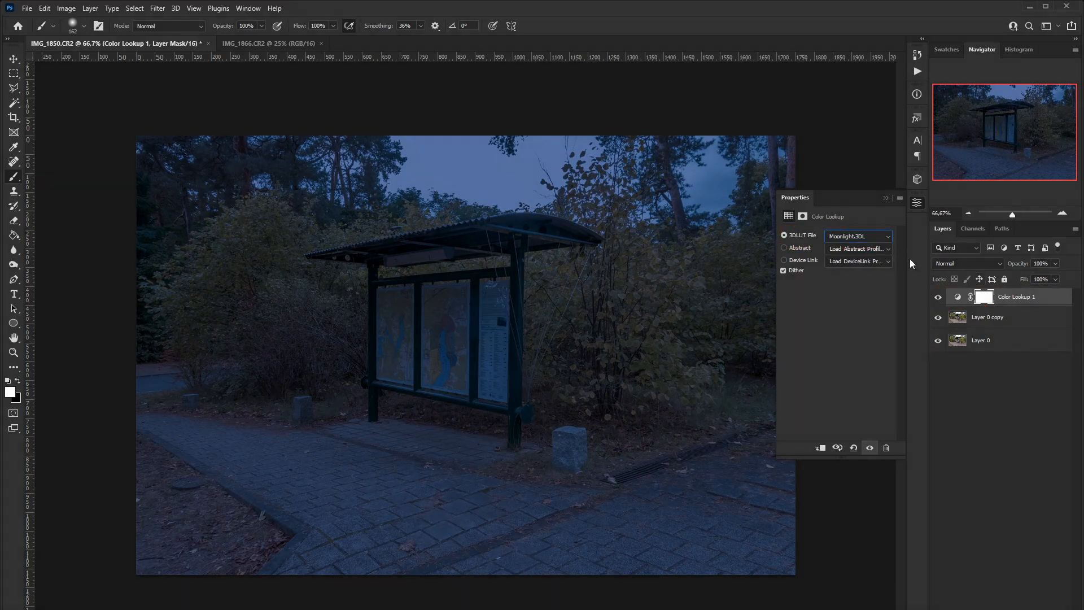
{"action": "right_click", "coordinate": [1056, 301]}
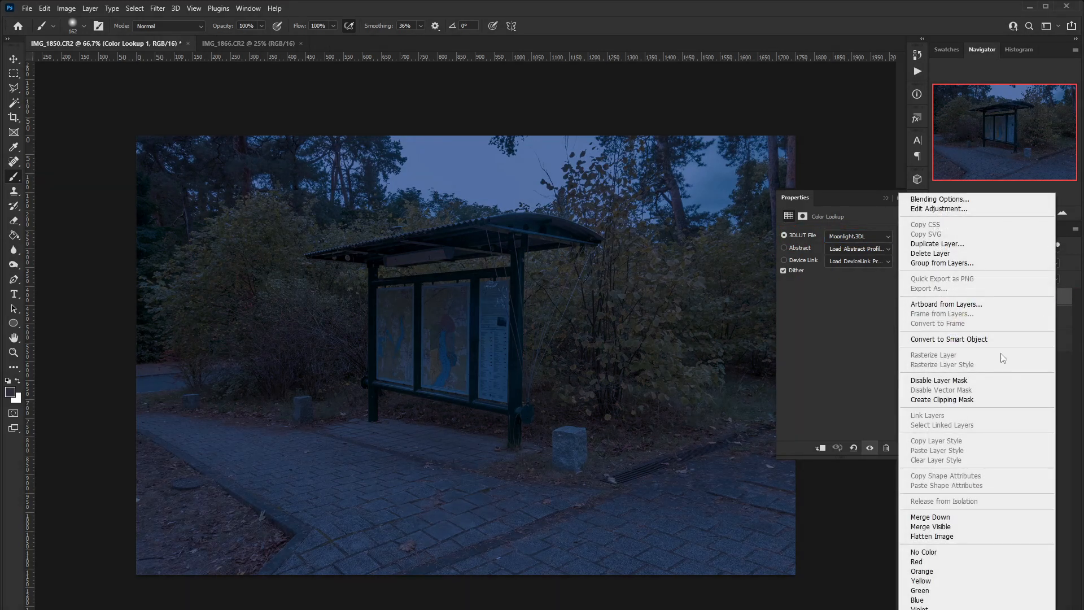
{"action": "left_click", "coordinate": [960, 518]}
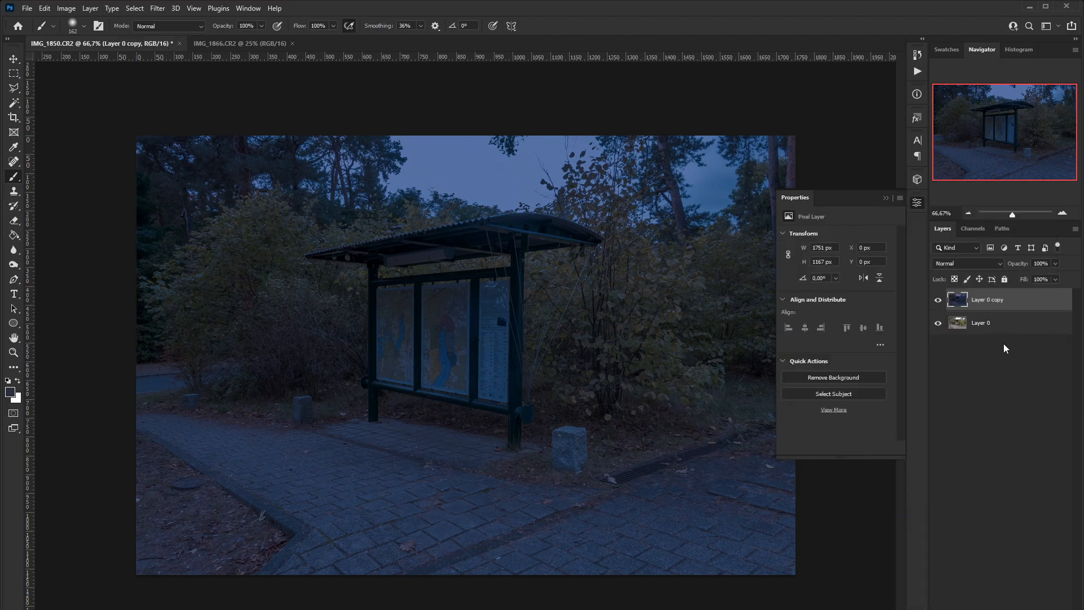
{"action": "left_click", "coordinate": [884, 198]}
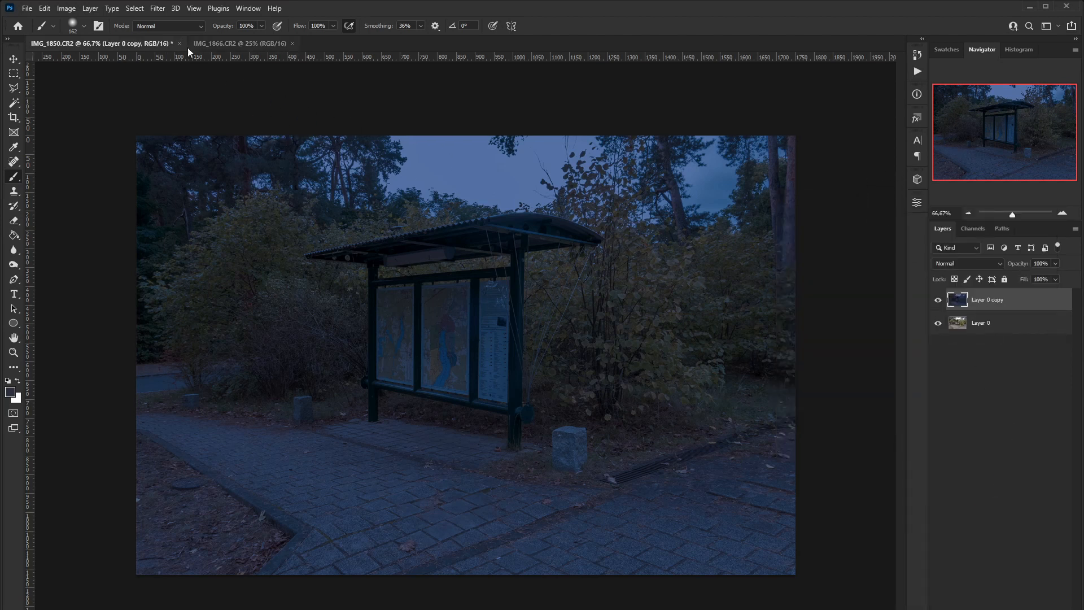
Convert Layer 0 copy to a smart object and open it in the Boris FX Optics filter
{"action": "right_click", "coordinate": [992, 331]}
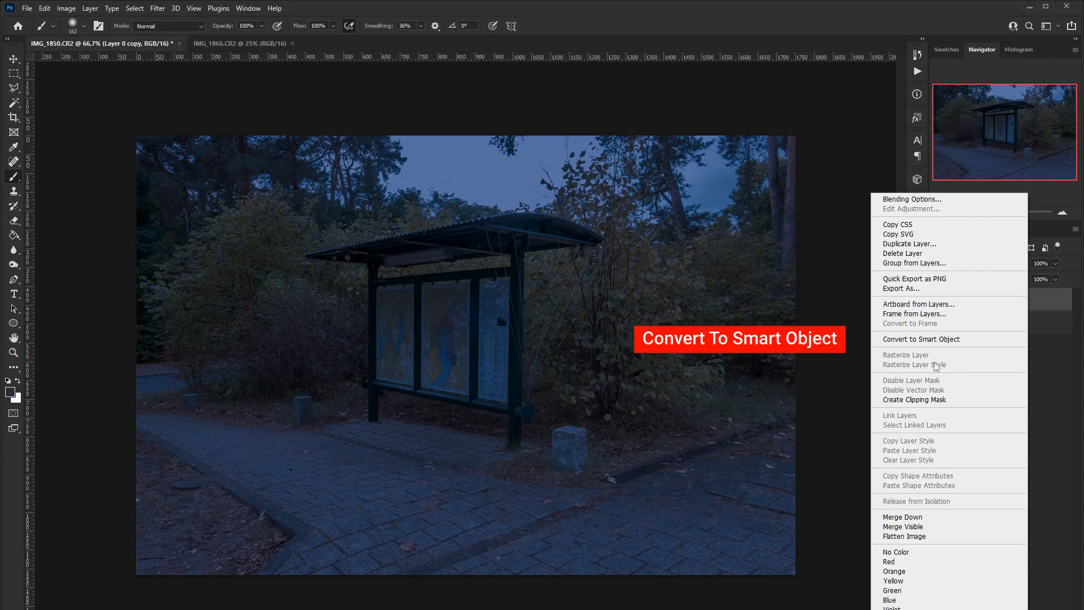
{"action": "left_click", "coordinate": [936, 341]}
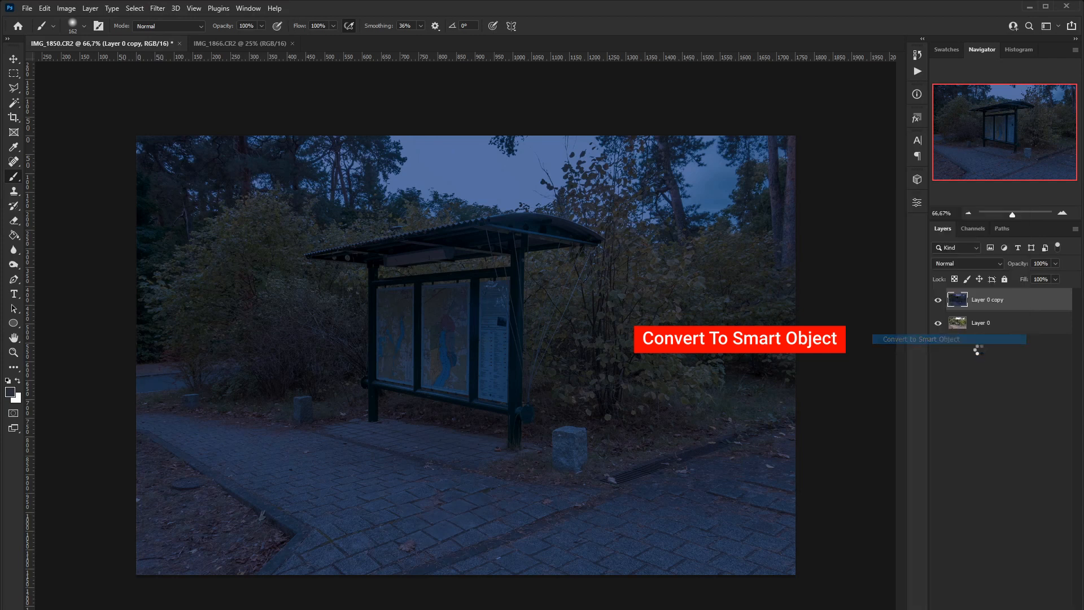
{"action": "left_click", "coordinate": [157, 10]}
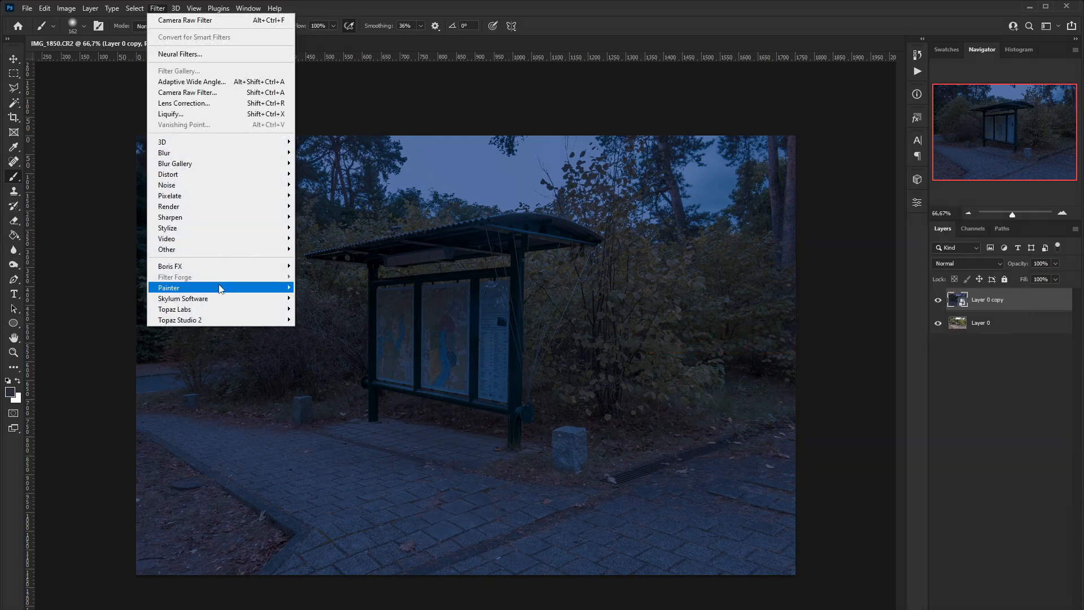
{"action": "mouse_move", "coordinate": [208, 267]}
{"action": "left_click", "coordinate": [325, 265]}
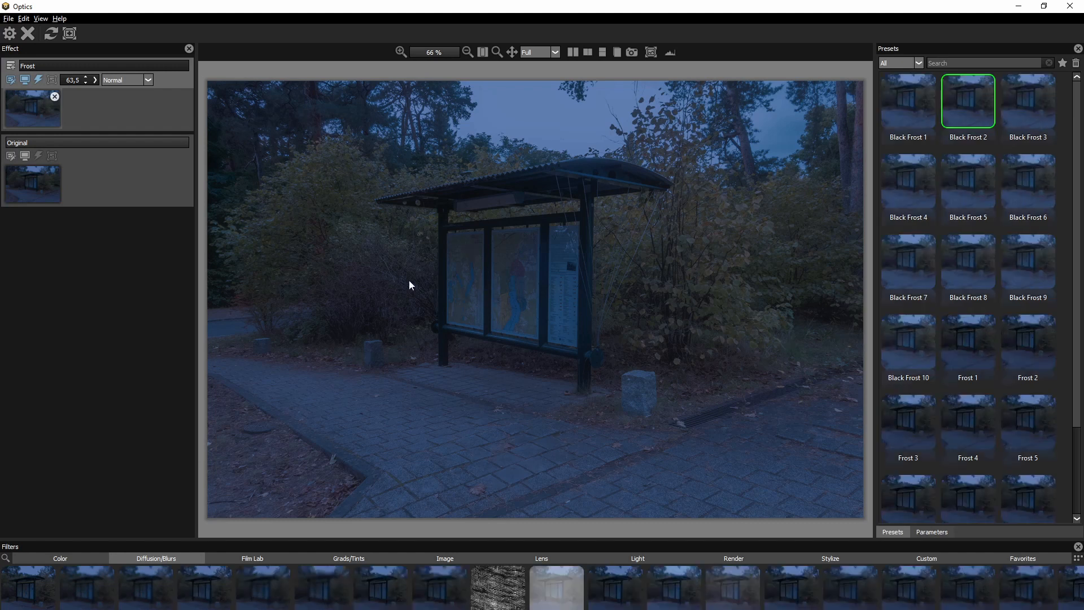
Apply the Stylize filter Day for Night with the Day for Night 2 preset and set its Diffusion Blur to 0
{"action": "left_click", "coordinate": [831, 561]}
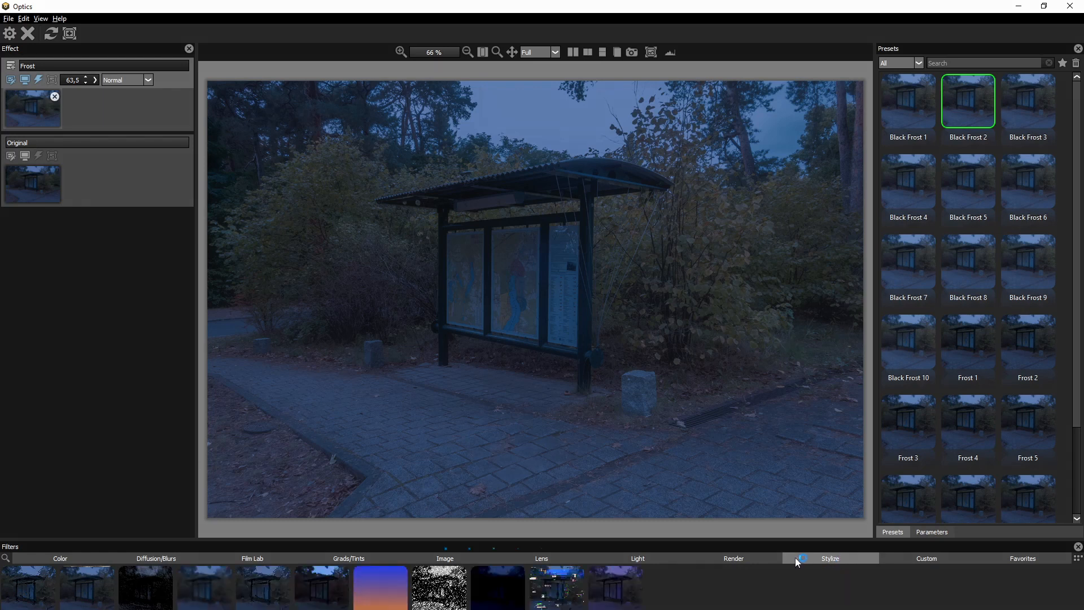
{"action": "left_click", "coordinate": [500, 599]}
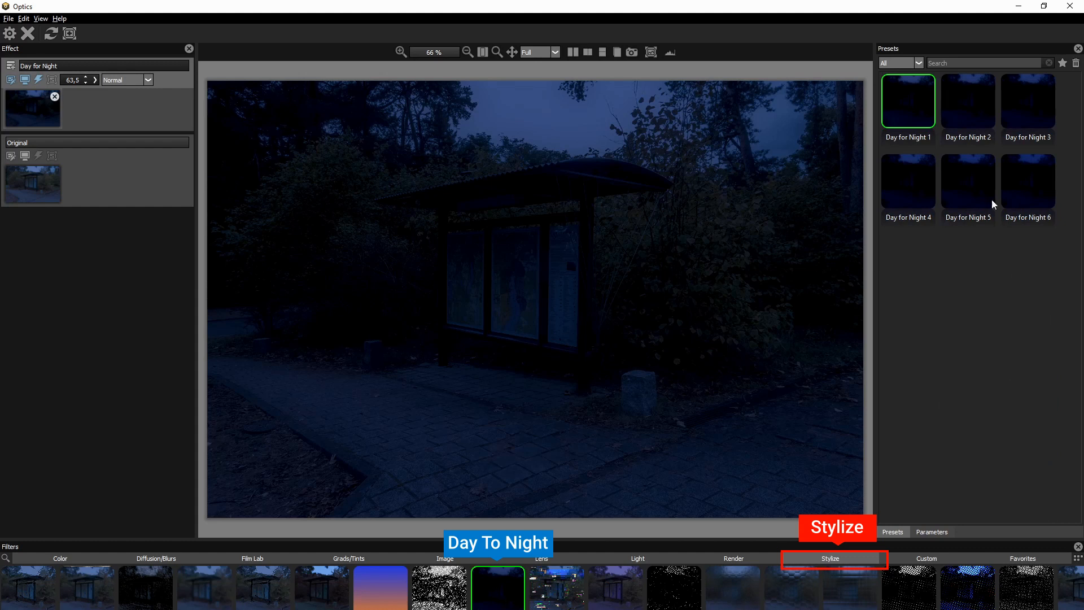
{"action": "left_click", "coordinate": [968, 116]}
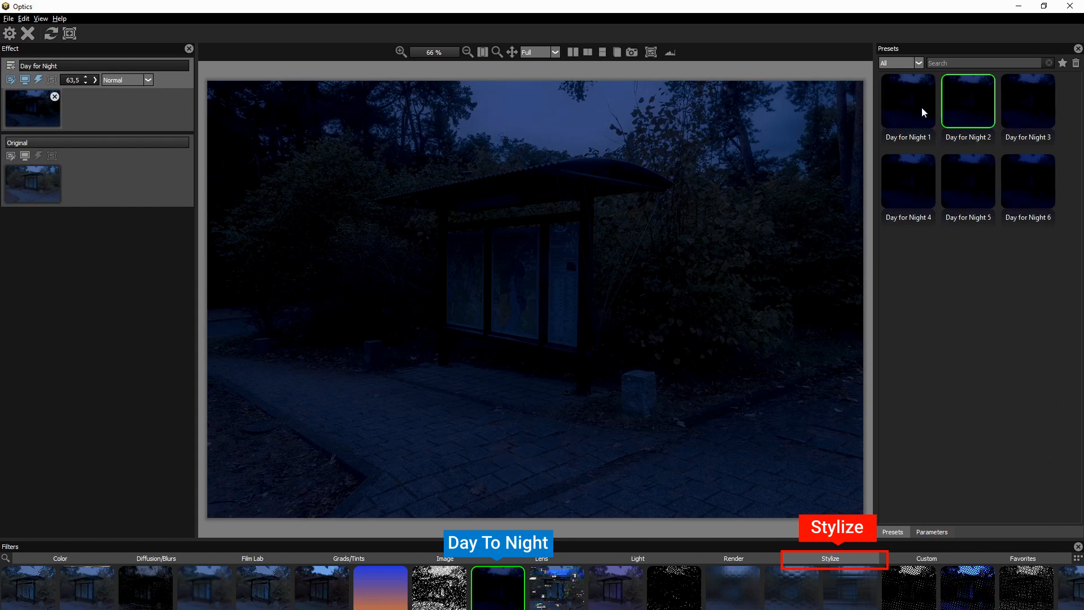
{"action": "left_click", "coordinate": [931, 532]}
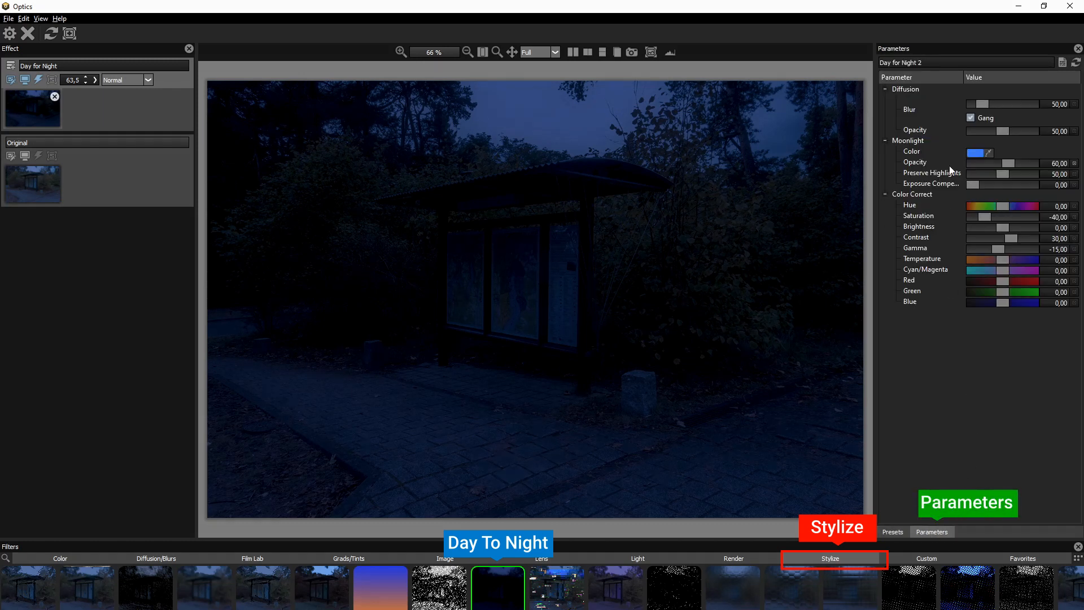
{"action": "left_click_drag", "start_coordinate": [982, 104], "coordinate": [974, 106]}
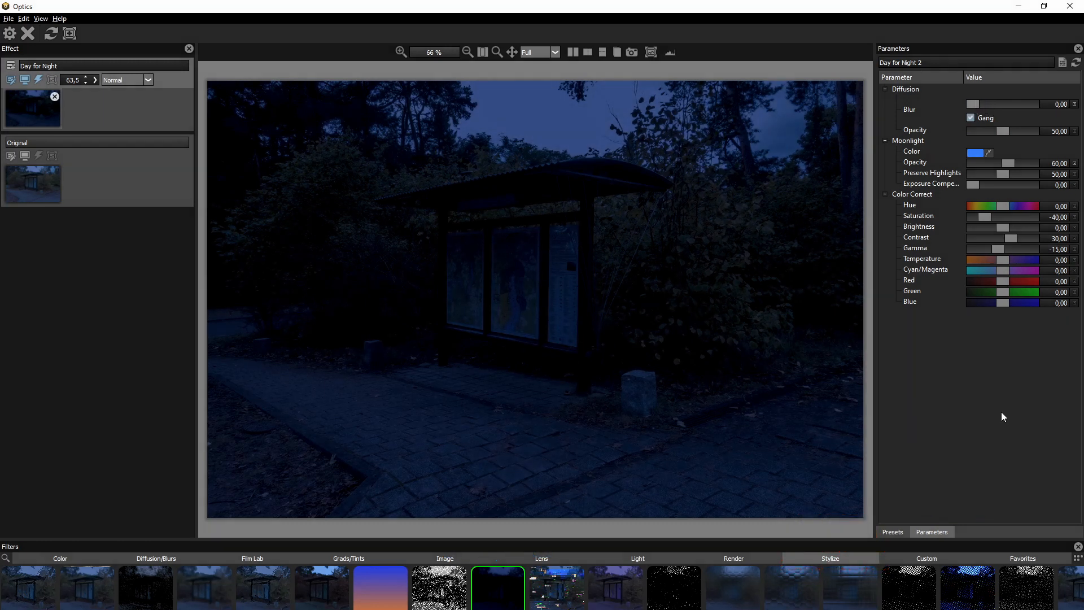
Add a new layer with the Develop color filter, setting Saturation to -50.94 and Exposure to -0.53
{"action": "left_click", "coordinate": [10, 67]}
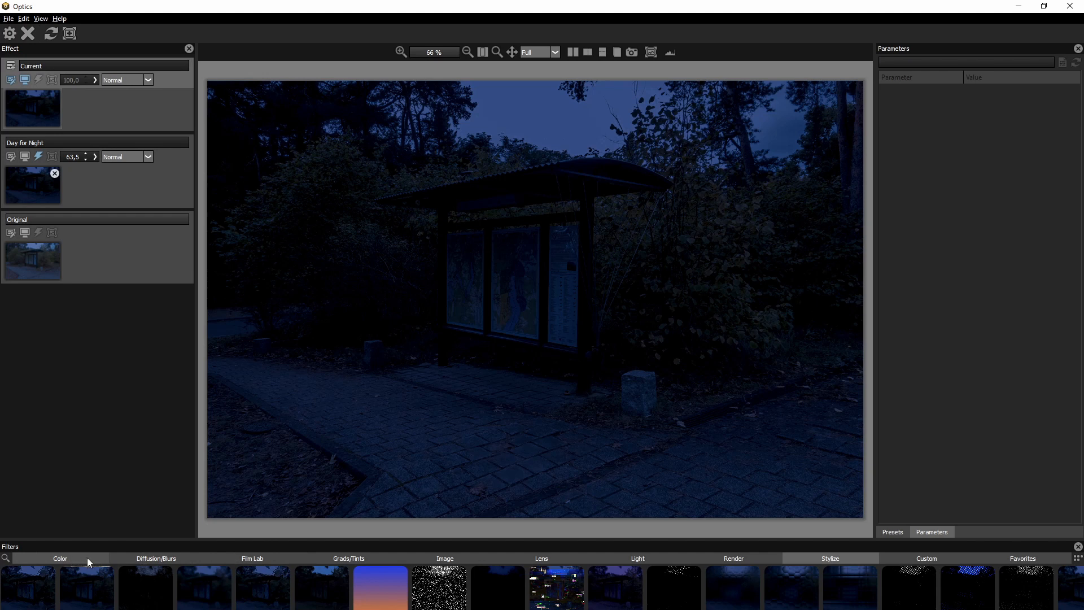
{"action": "left_click", "coordinate": [62, 559]}
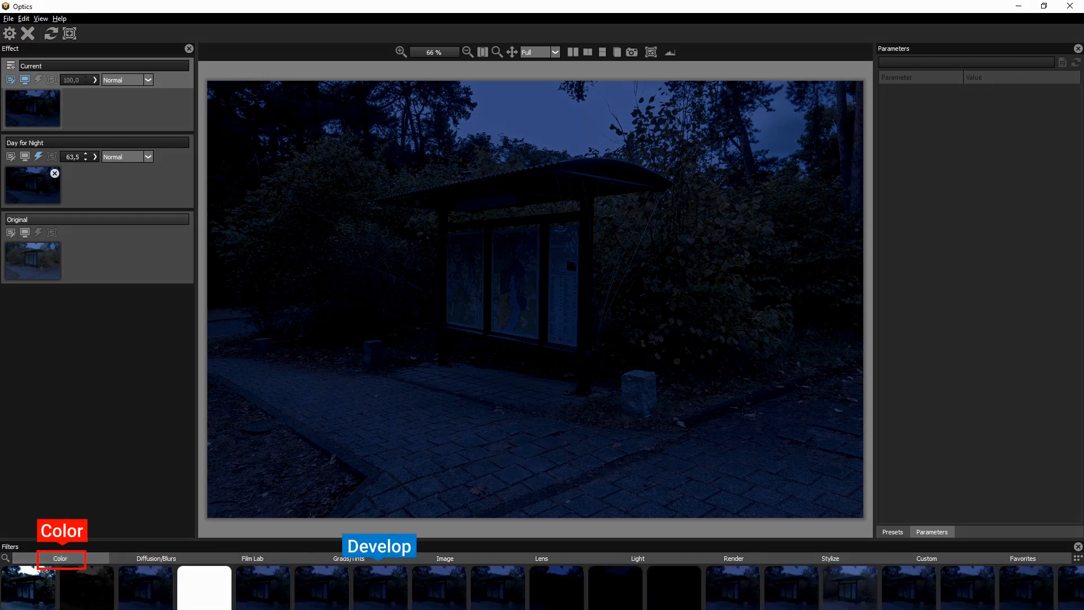
{"action": "left_click", "coordinate": [371, 603]}
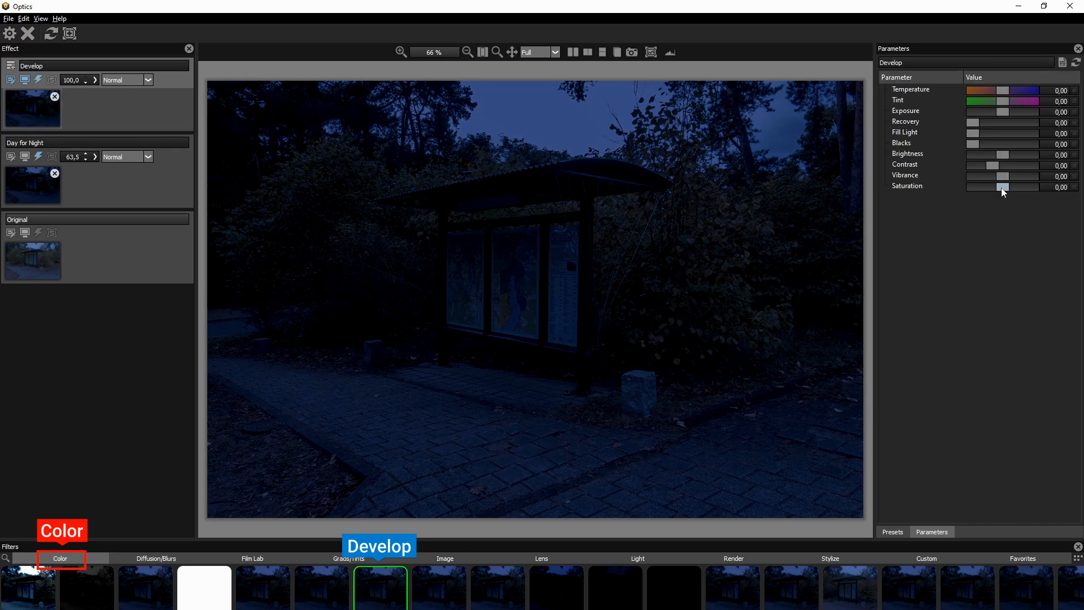
{"action": "left_click_drag", "start_coordinate": [1001, 187], "coordinate": [990, 191]}
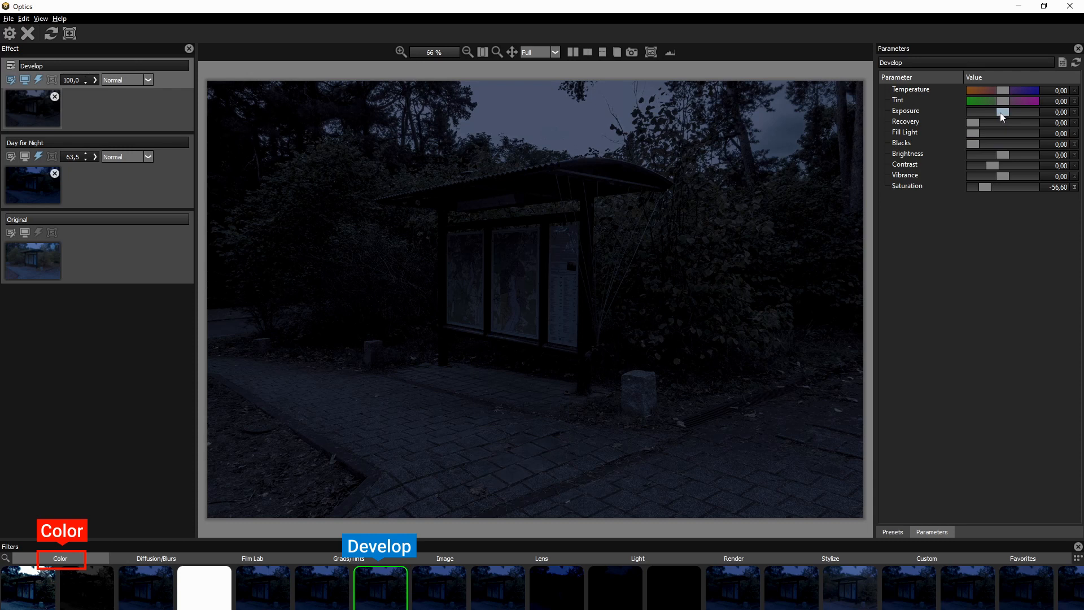
{"action": "left_click_drag", "start_coordinate": [1001, 113], "coordinate": [999, 116]}
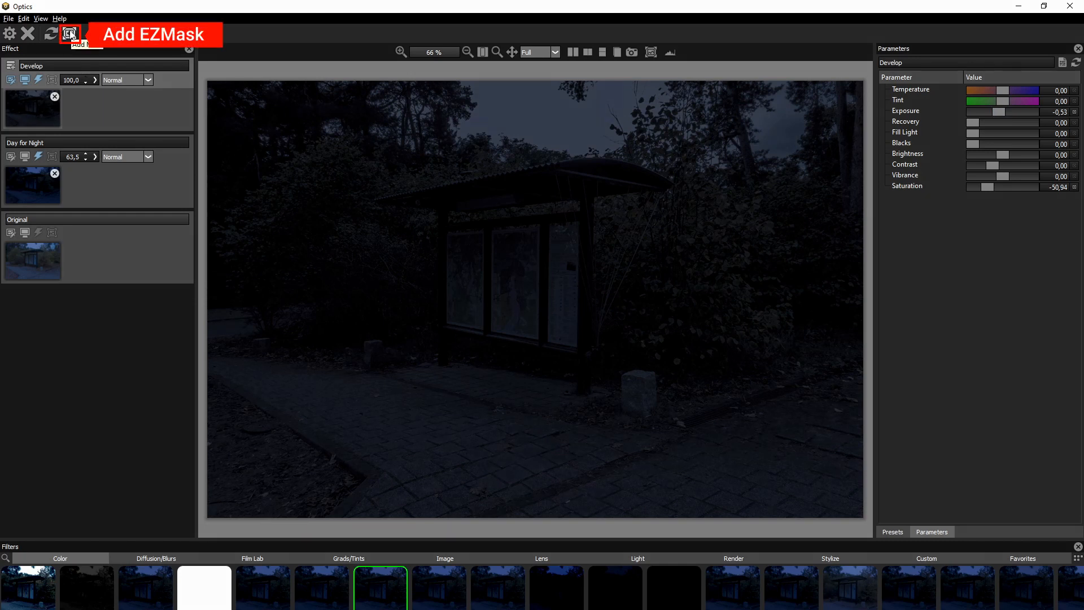
Add an EZMask to the Develop layer, outline the keep area along the tree line and fill everything below it
{"action": "left_click", "coordinate": [70, 34]}
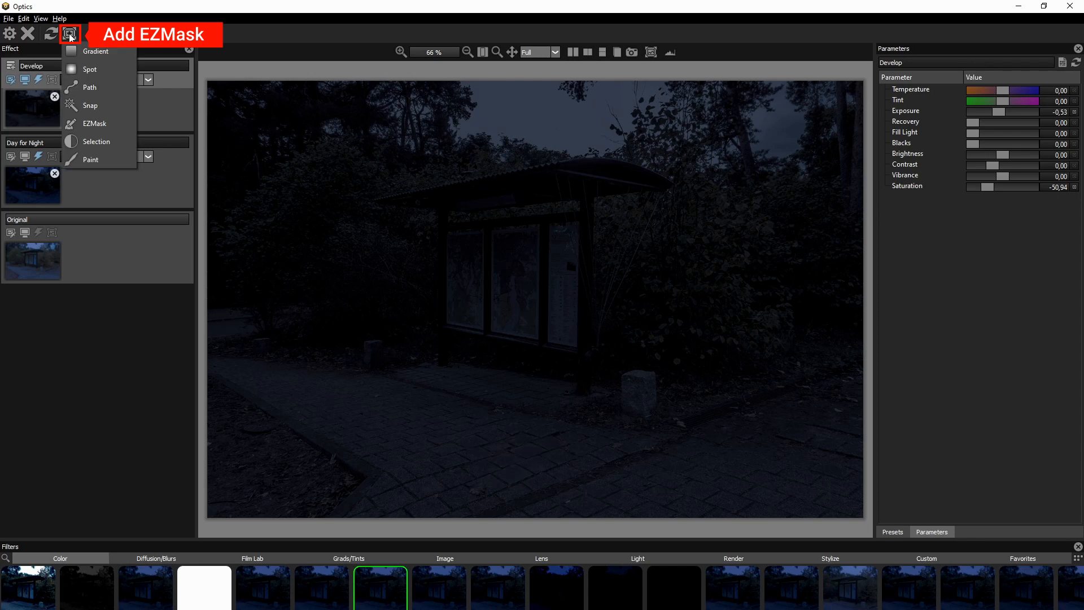
{"action": "left_click", "coordinate": [111, 121]}
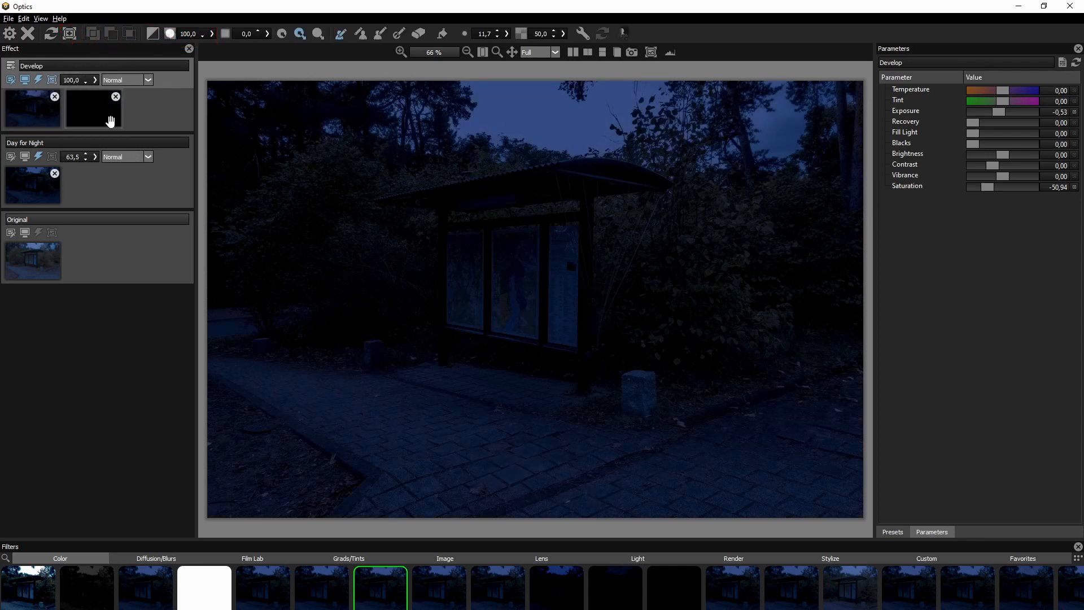
{"action": "left_click", "coordinate": [340, 35]}
{"action": "mouse_move", "coordinate": [208, 104]}
{"action": "left_mouse_down"}
{"action": "mouse_move", "coordinate": [262, 169]}
{"action": "mouse_move", "coordinate": [282, 175]}
{"action": "mouse_move", "coordinate": [337, 147]}
{"action": "mouse_move", "coordinate": [408, 167]}
{"action": "mouse_move", "coordinate": [476, 154]}
{"action": "mouse_move", "coordinate": [498, 169]}
{"action": "mouse_move", "coordinate": [549, 159]}
{"action": "mouse_move", "coordinate": [616, 166]}
{"action": "mouse_move", "coordinate": [748, 197]}
{"action": "mouse_move", "coordinate": [809, 184]}
{"action": "mouse_move", "coordinate": [853, 131]}
{"action": "left_mouse_up"}
{"action": "left_click", "coordinate": [442, 34]}
{"action": "left_click", "coordinate": [547, 294]}
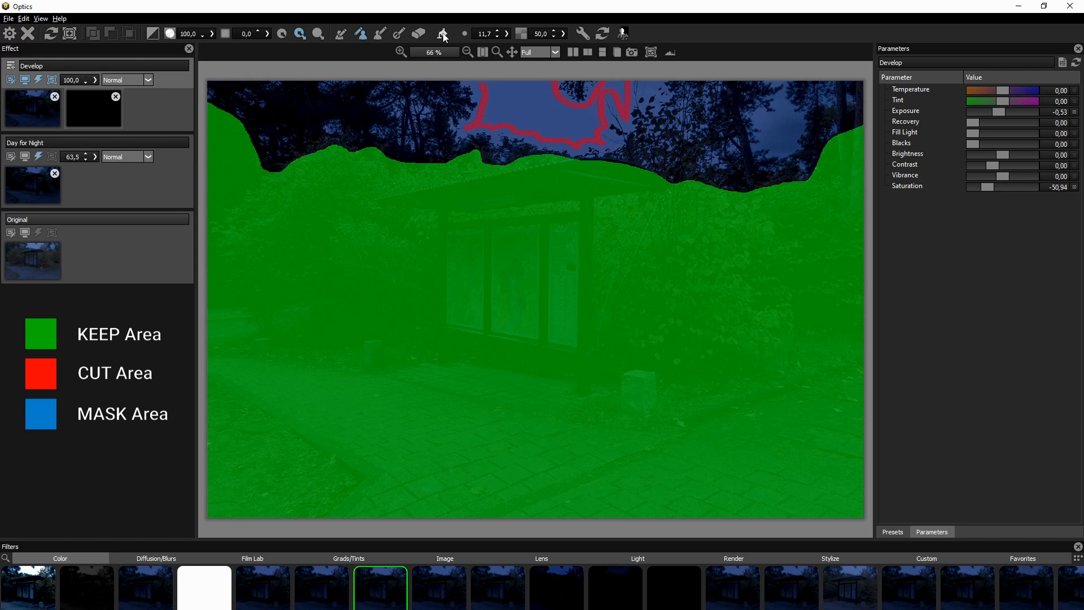
Undo the cut fill that spilled over the trees, close the sky outline and fill the open sky as cut area
{"action": "left_click", "coordinate": [516, 92]}
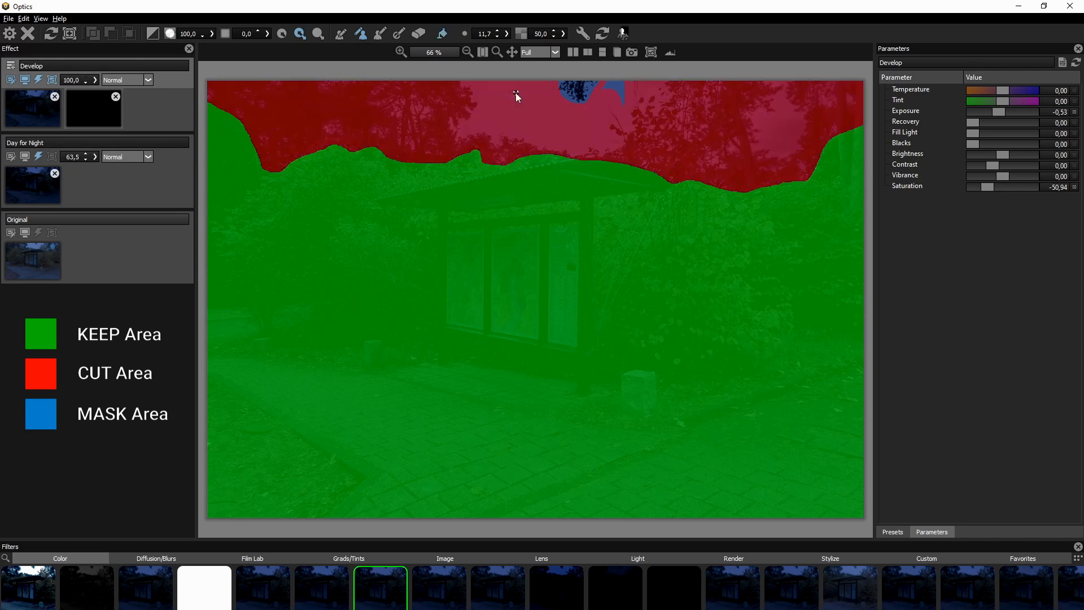
{"action": "key", "text": "ctrl+z"}
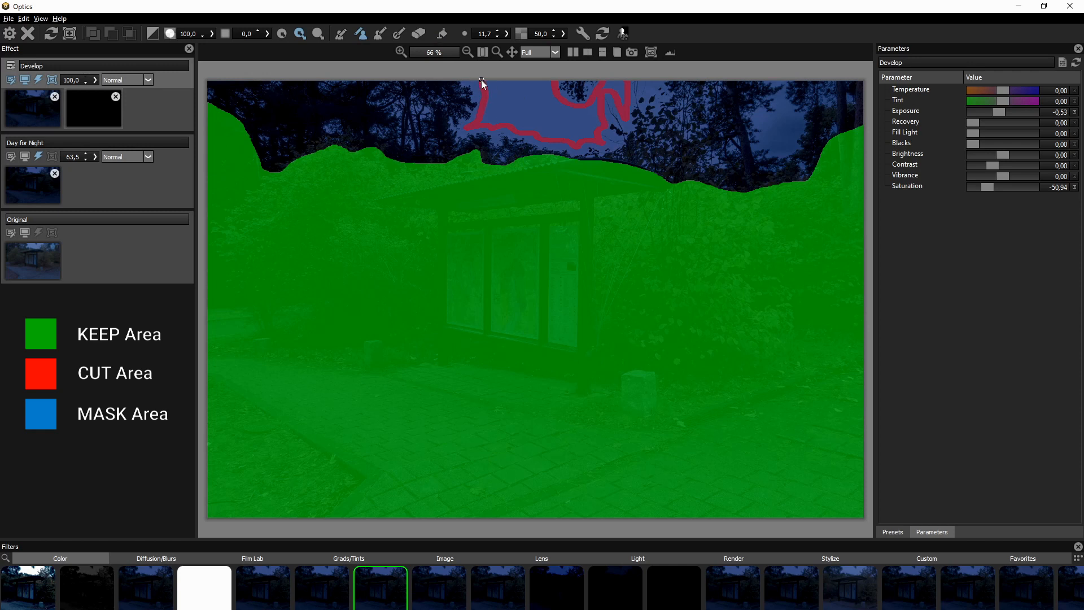
{"action": "left_click", "coordinate": [511, 115]}
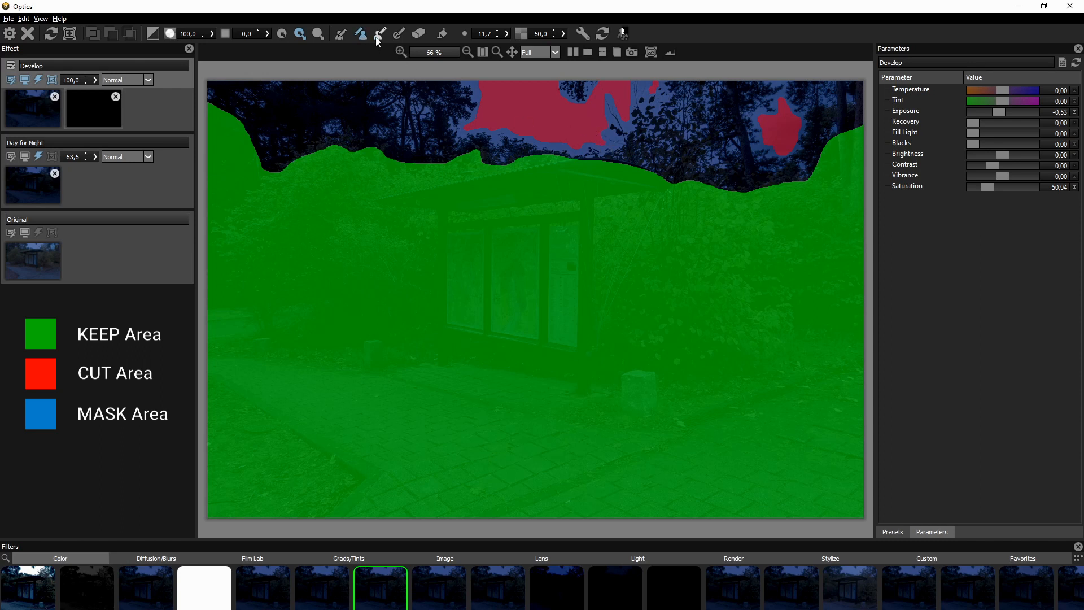
Fill the remaining tree and branch regions between the keep and cut areas as mask area
{"action": "left_click", "coordinate": [443, 34]}
{"action": "left_click", "coordinate": [394, 114]}
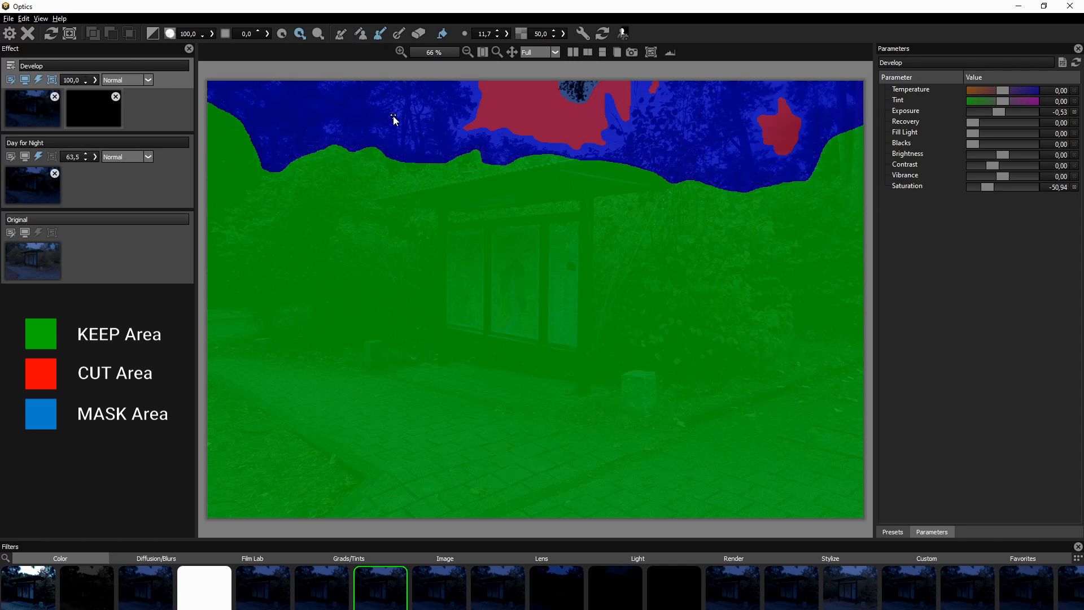
{"action": "left_click", "coordinate": [582, 90]}
Generate the EZMask and check it in the mask view with the marking overlay's opacity set to 0
{"action": "left_click", "coordinate": [623, 33]}
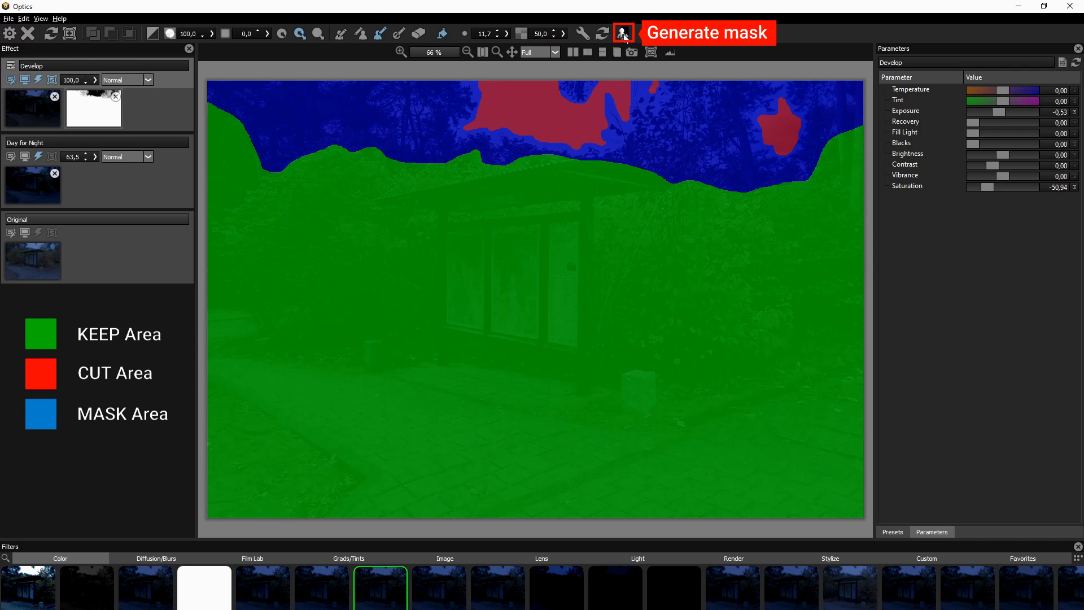
{"action": "left_click", "coordinate": [651, 53]}
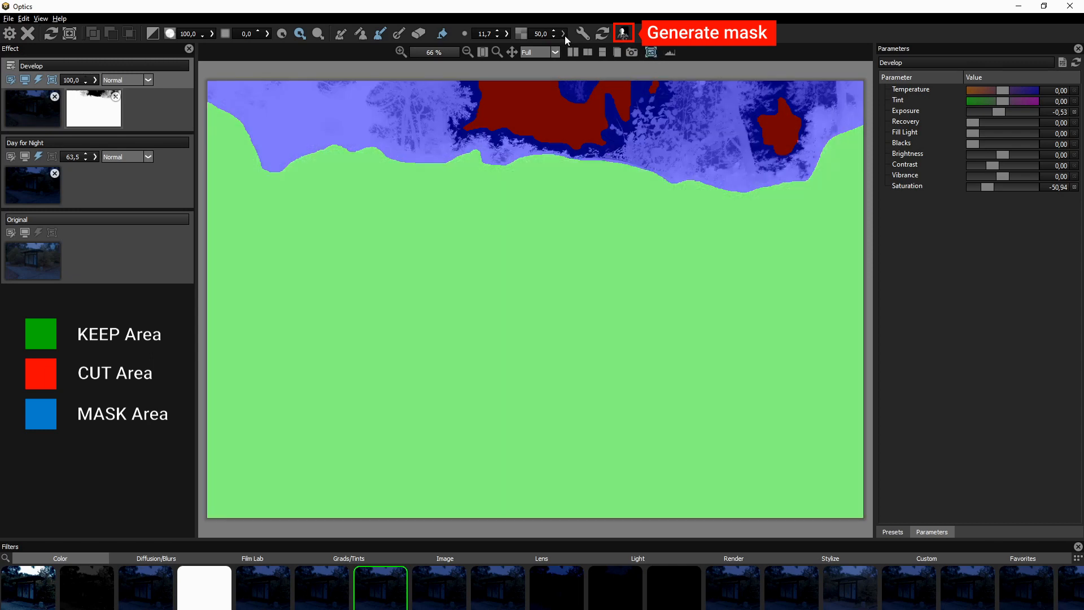
{"action": "left_click", "coordinate": [564, 35]}
{"action": "left_click_drag", "start_coordinate": [543, 52], "coordinate": [502, 56]}
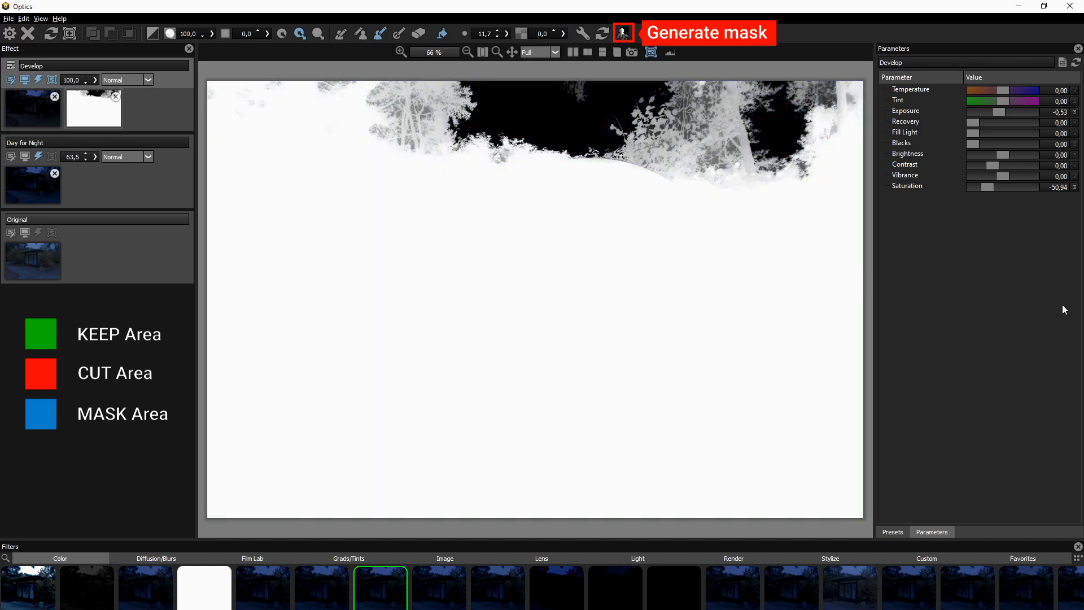
{"action": "left_click", "coordinate": [652, 53]}
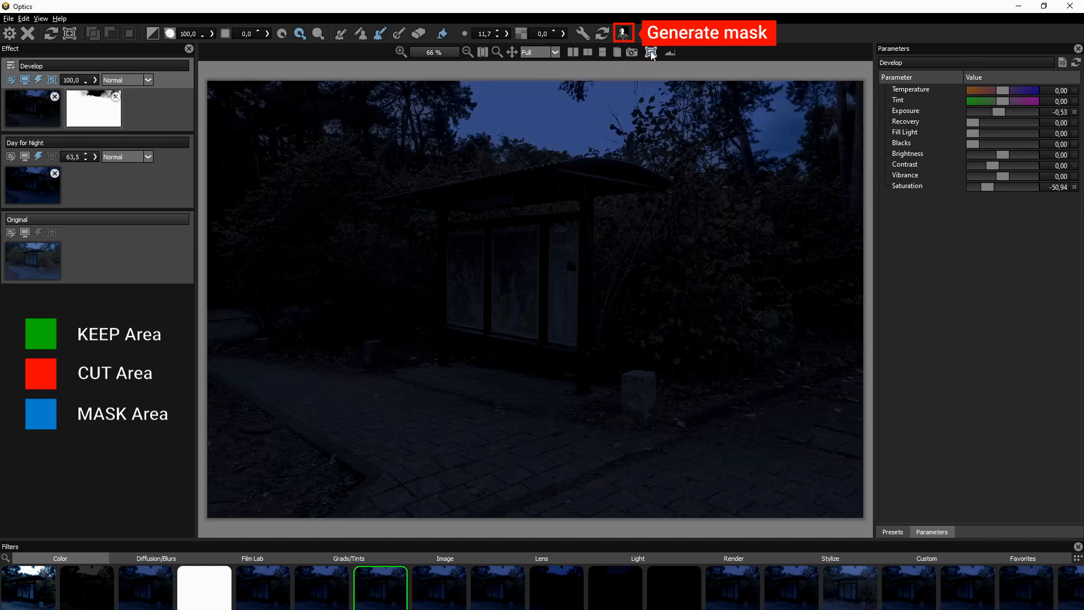
Add a new layer with the S_NightSky render filter and copy the Develop layer's mask onto it
{"action": "left_click", "coordinate": [35, 113]}
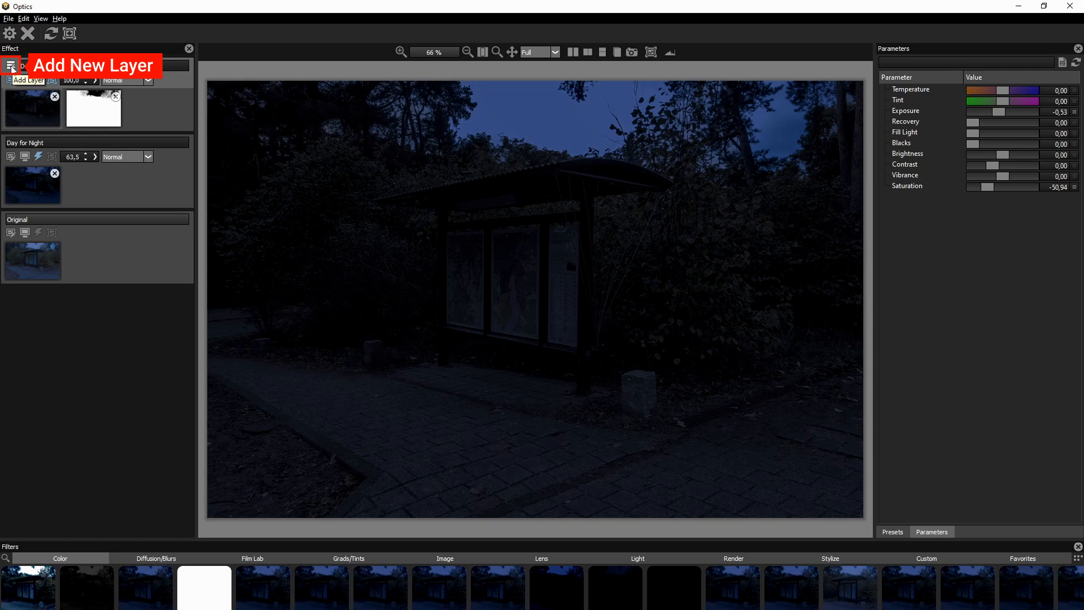
{"action": "left_click", "coordinate": [10, 66]}
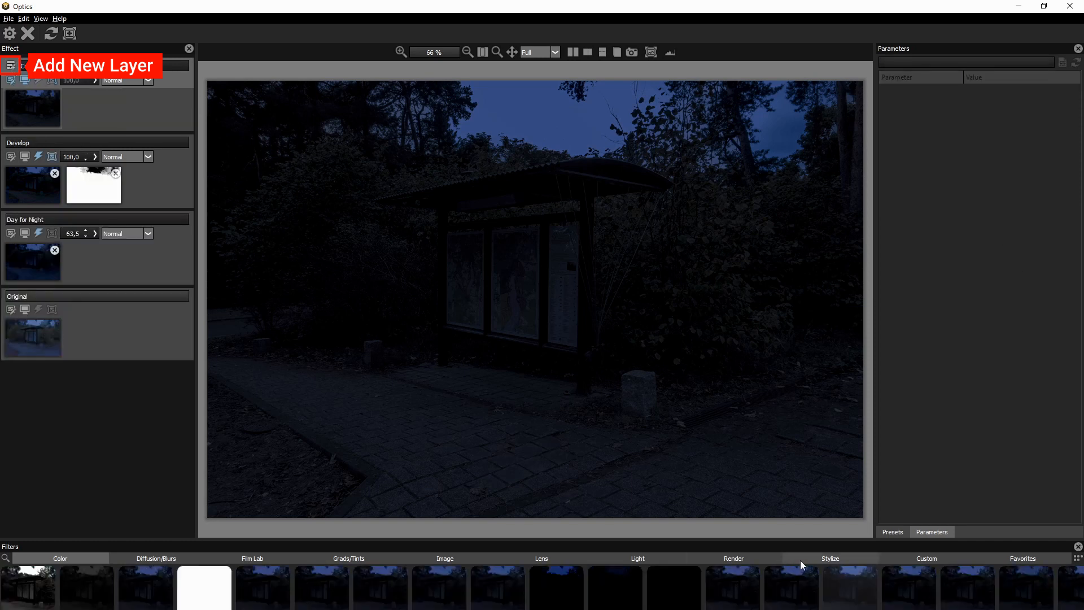
{"action": "left_click", "coordinate": [743, 559]}
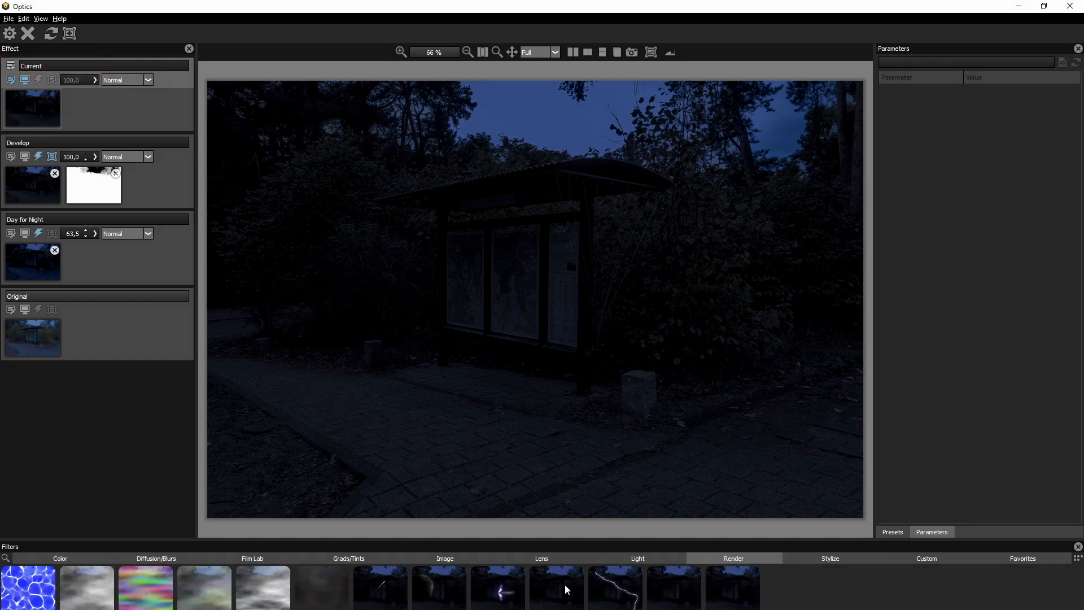
{"action": "left_click", "coordinate": [564, 578]}
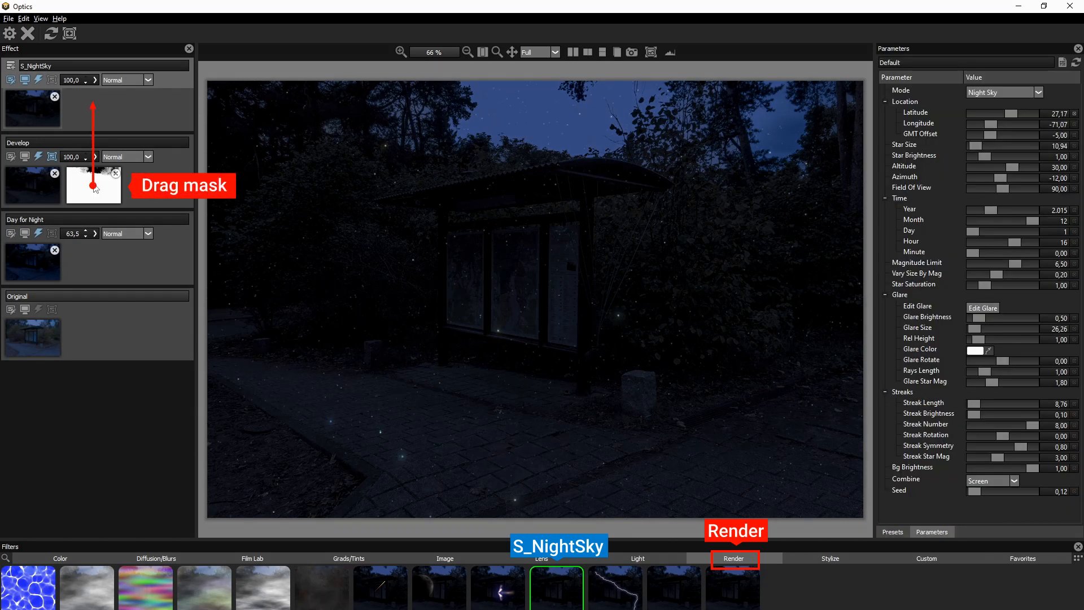
{"action": "left_click_drag", "start_coordinate": [95, 189], "coordinate": [97, 117]}
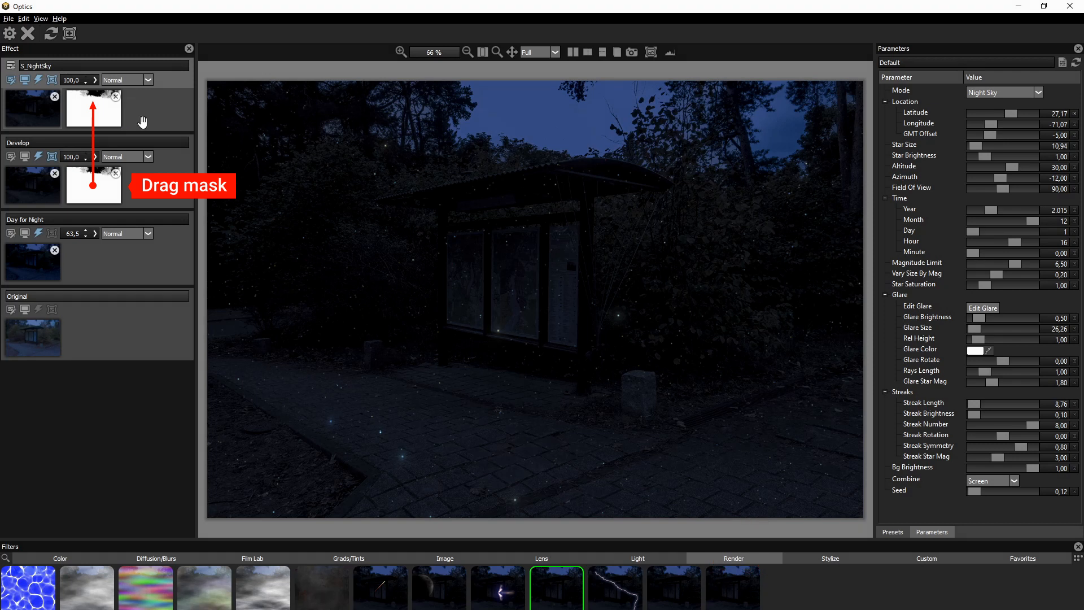
Invert the S_NightSky layer's mask and check it in the mask view with the marking overlay's opacity set to 0
{"action": "left_click", "coordinate": [104, 123]}
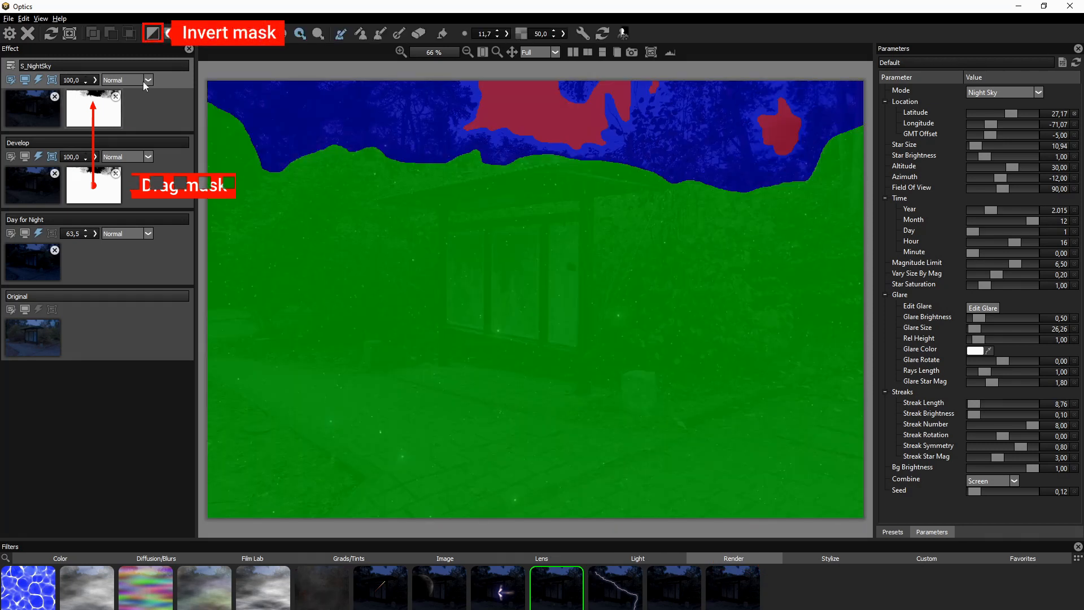
{"action": "left_click", "coordinate": [153, 34]}
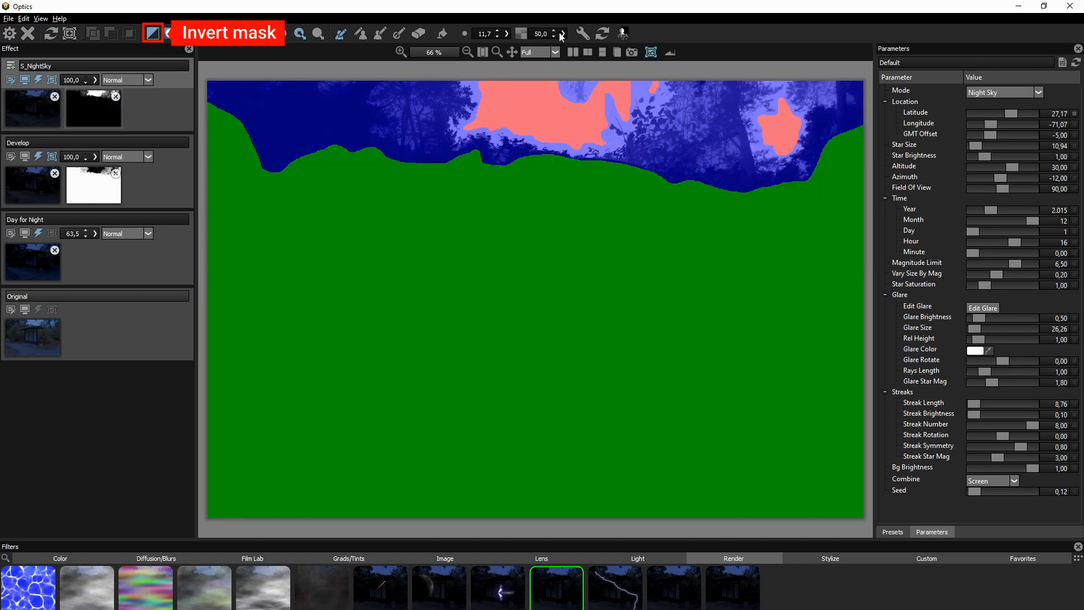
{"action": "left_click", "coordinate": [564, 37]}
{"action": "left_click_drag", "start_coordinate": [543, 55], "coordinate": [510, 58]}
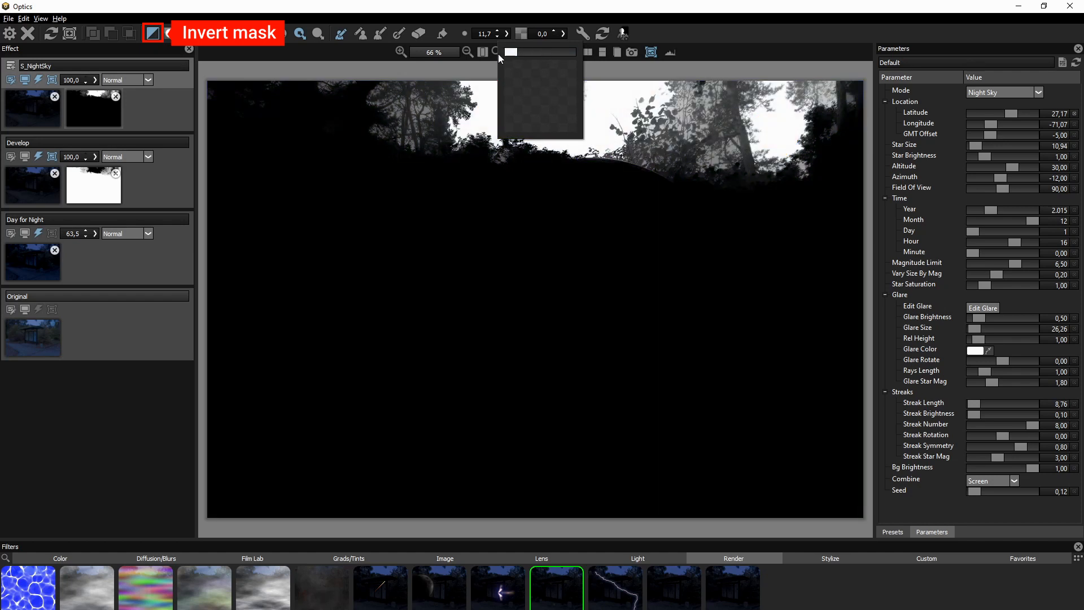
{"action": "left_click", "coordinate": [497, 53]}
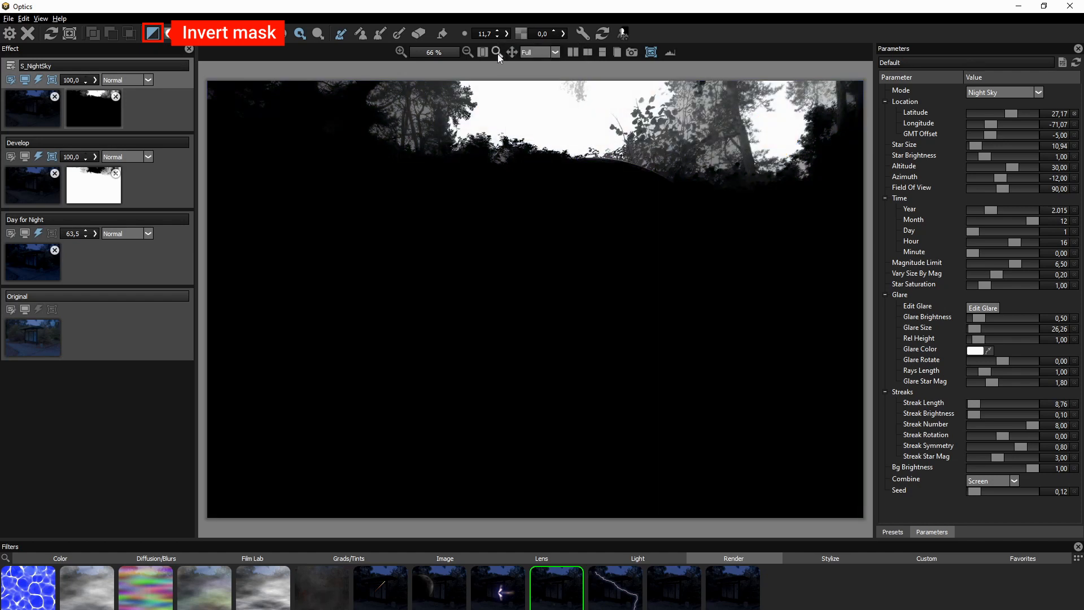
{"action": "left_click", "coordinate": [649, 54]}
{"action": "left_click", "coordinate": [22, 112]}
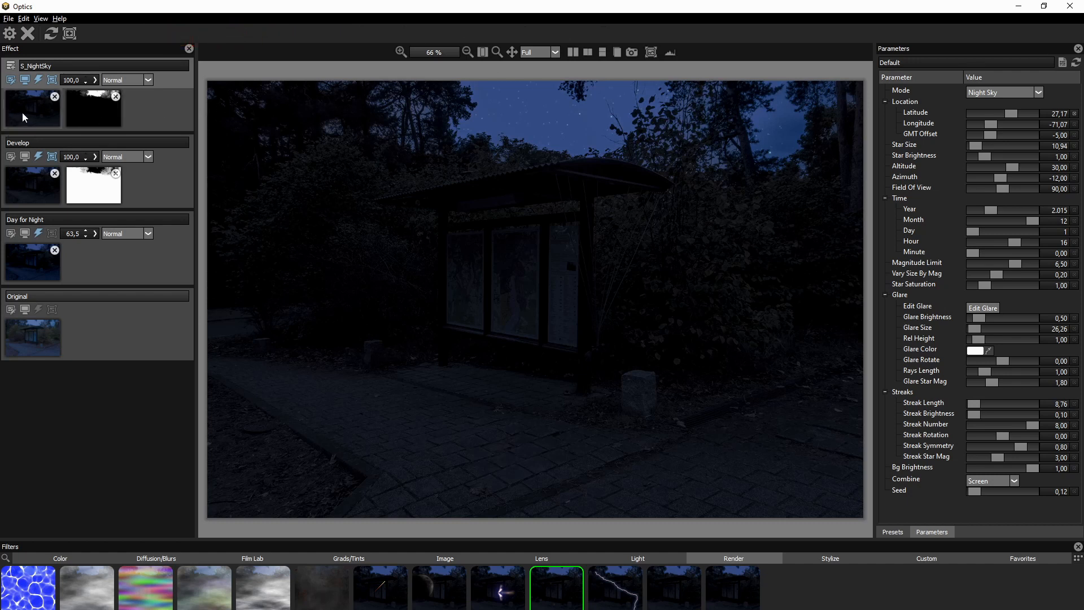
Add a new layer with the S_SpotLight light filter and place its light at the roof above the map panels
{"action": "left_click", "coordinate": [11, 66]}
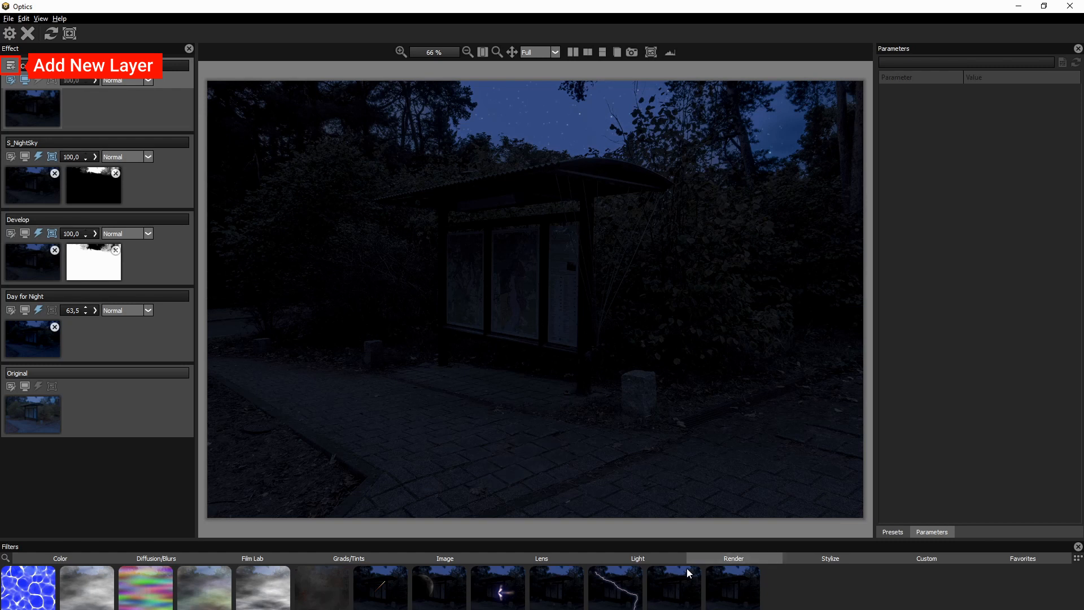
{"action": "left_click", "coordinate": [641, 559]}
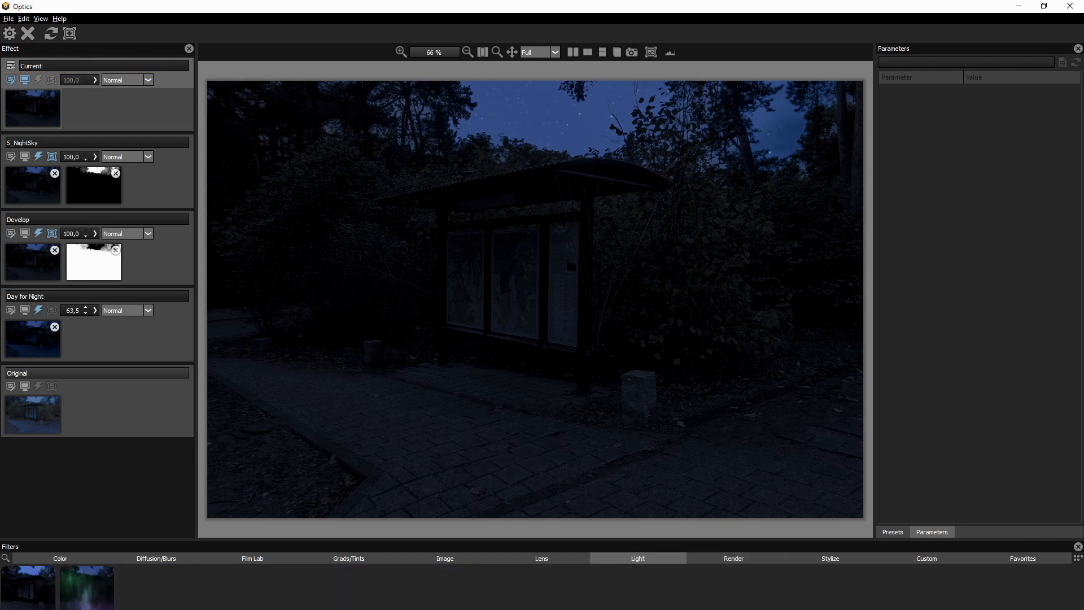
{"action": "left_click", "coordinate": [937, 587]}
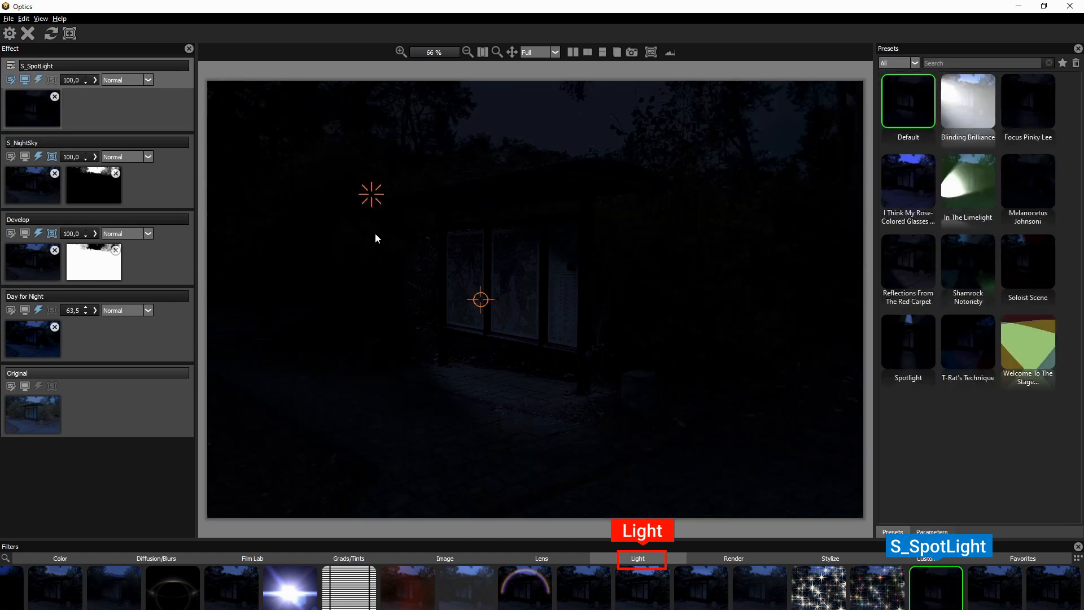
{"action": "left_click", "coordinate": [489, 173]}
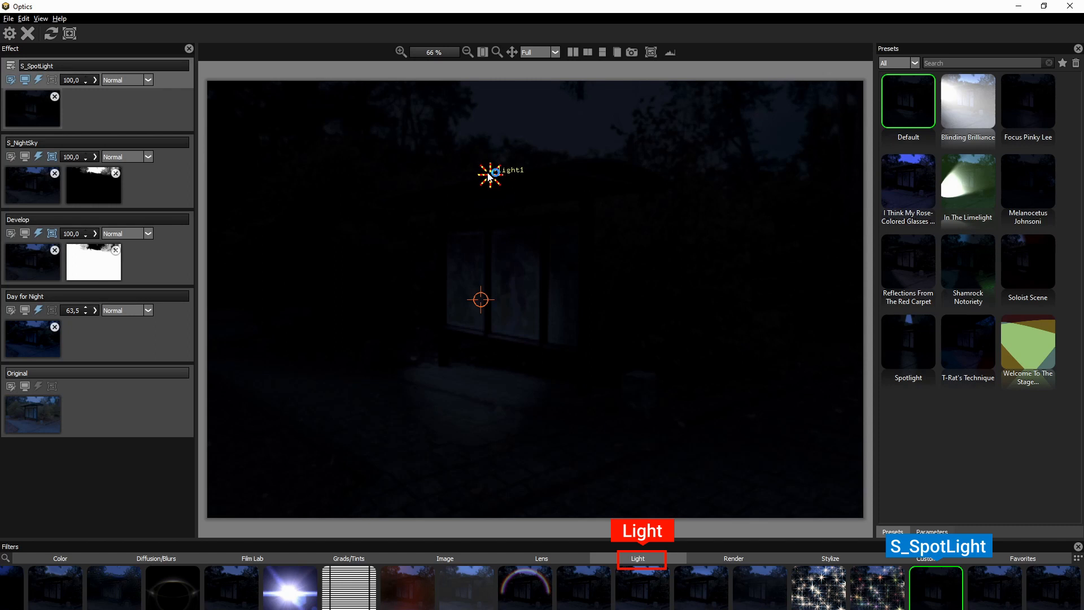
Set Light1 Bright to 0,25, Light1 Z to 24,51, Spread Angle1 to 88,30, Softness1 to 0,01, Falloff Power1 to 2,83 and Ambient Bright to 0,13
{"action": "left_click", "coordinate": [932, 531]}
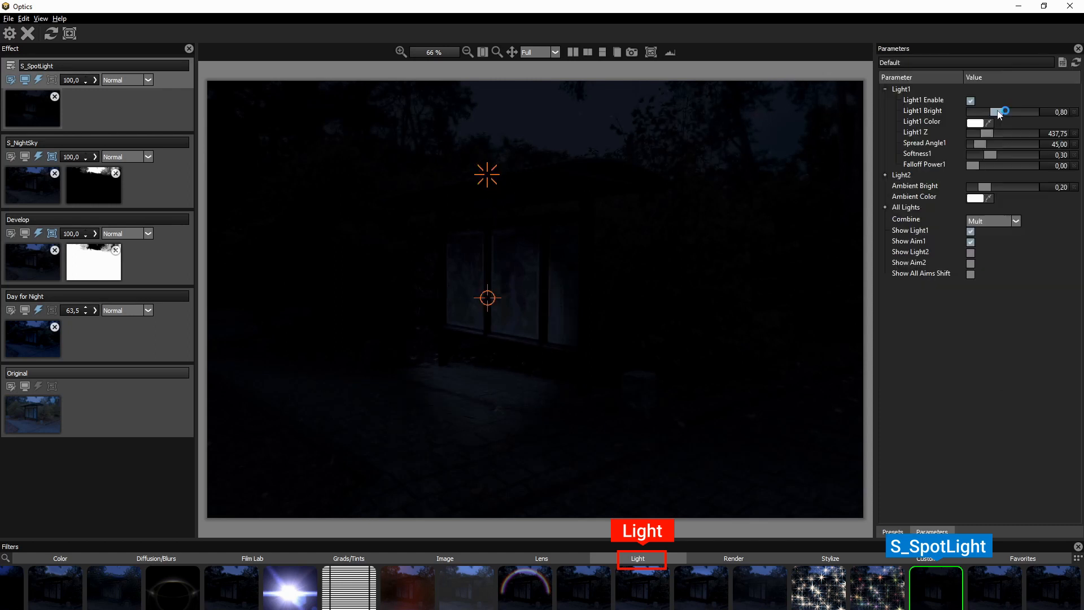
{"action": "left_click_drag", "start_coordinate": [1008, 114], "coordinate": [981, 148]}
{"action": "left_click", "coordinate": [980, 144]}
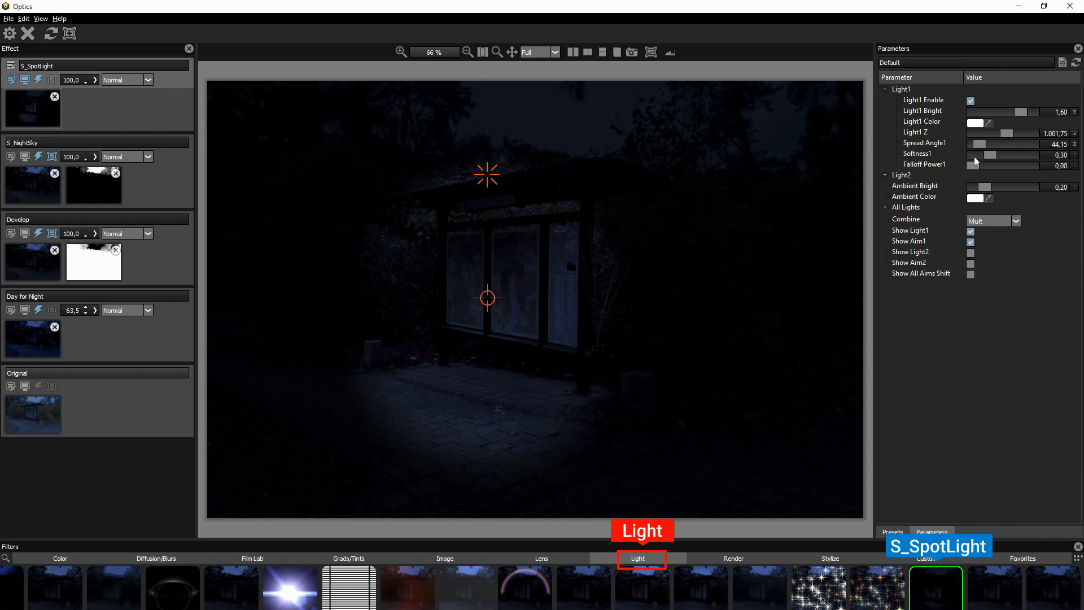
{"action": "left_click_drag", "start_coordinate": [995, 187], "coordinate": [981, 191]}
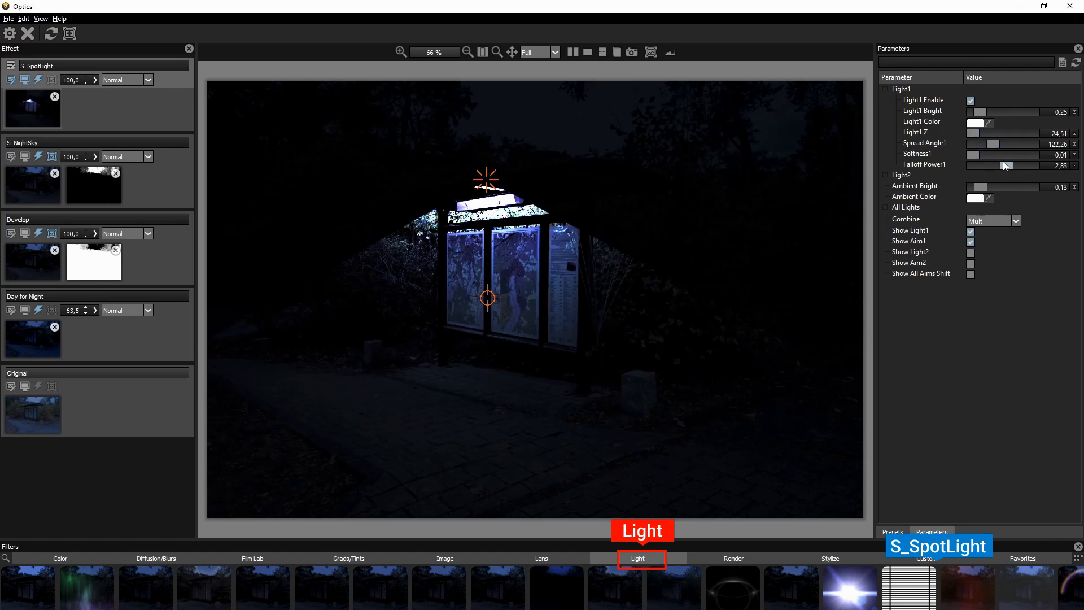
{"action": "left_click", "coordinate": [989, 145]}
{"action": "left_click_drag", "start_coordinate": [988, 148], "coordinate": [990, 148]}
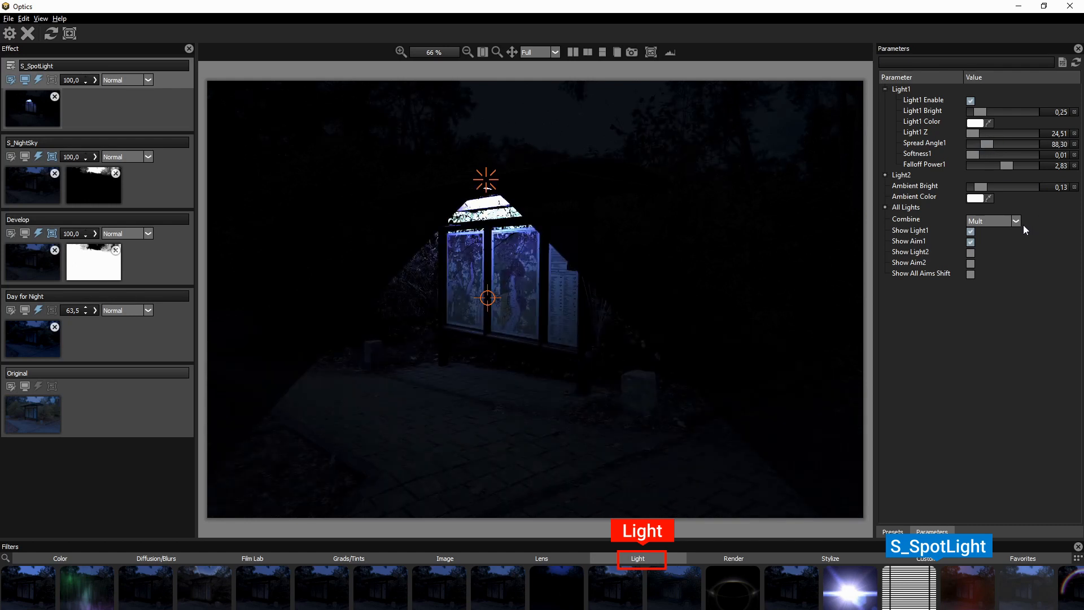
Set Light1 Bright to 0,09, Softness1 and Ambient Bright to 1,00, and place the light on the roof with its aim below the panels
{"action": "left_click", "coordinate": [976, 113]}
{"action": "left_click_drag", "start_coordinate": [976, 112], "coordinate": [977, 113]}
{"action": "left_click", "coordinate": [485, 157]}
{"action": "mouse_move", "coordinate": [484, 158]}
{"action": "left_mouse_down"}
{"action": "mouse_move", "coordinate": [483, 148]}
{"action": "mouse_move", "coordinate": [486, 179]}
{"action": "left_mouse_up"}
{"action": "left_click_drag", "start_coordinate": [487, 323], "coordinate": [485, 359]}
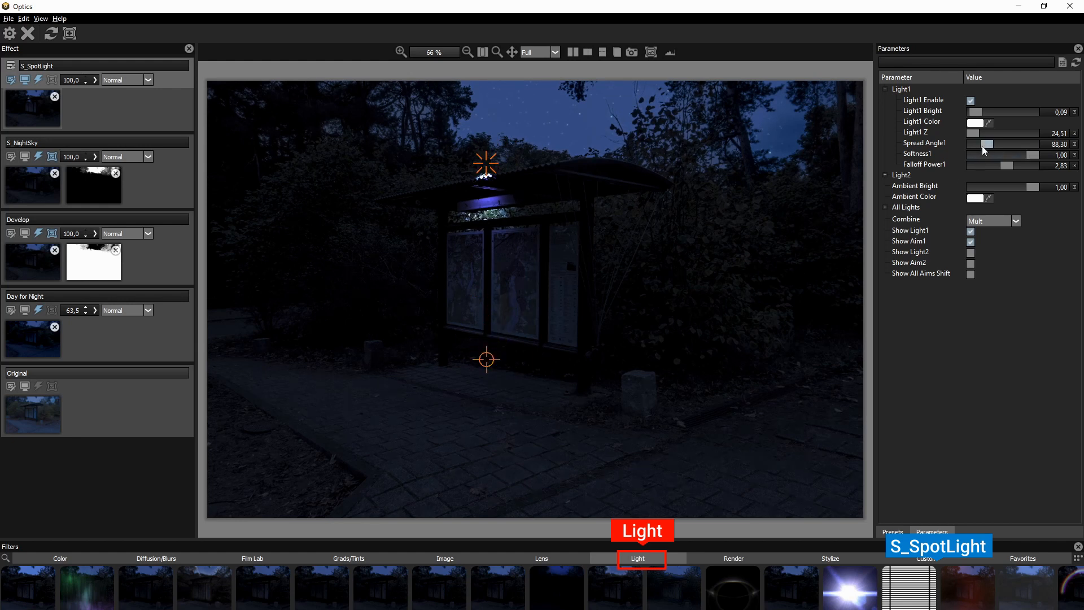
Set Spread Angle1 to 95,09, Falloff Power1 to 1,75 and Light1 Bright to 1,13, and compare the image with the spotlight hidden
{"action": "left_click_drag", "start_coordinate": [973, 133], "coordinate": [1009, 165]}
{"action": "key", "text": "ctrl+z"}
{"action": "left_click", "coordinate": [1012, 165]}
{"action": "left_click", "coordinate": [979, 113]}
{"action": "left_click_drag", "start_coordinate": [979, 116], "coordinate": [987, 113]}
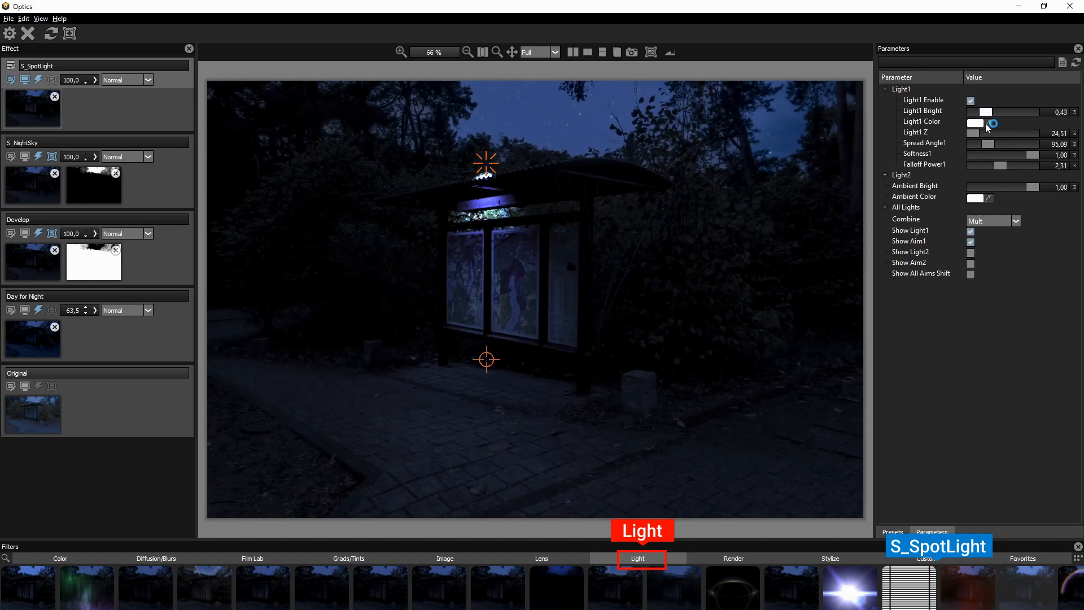
{"action": "left_click_drag", "start_coordinate": [1000, 165], "coordinate": [998, 166]}
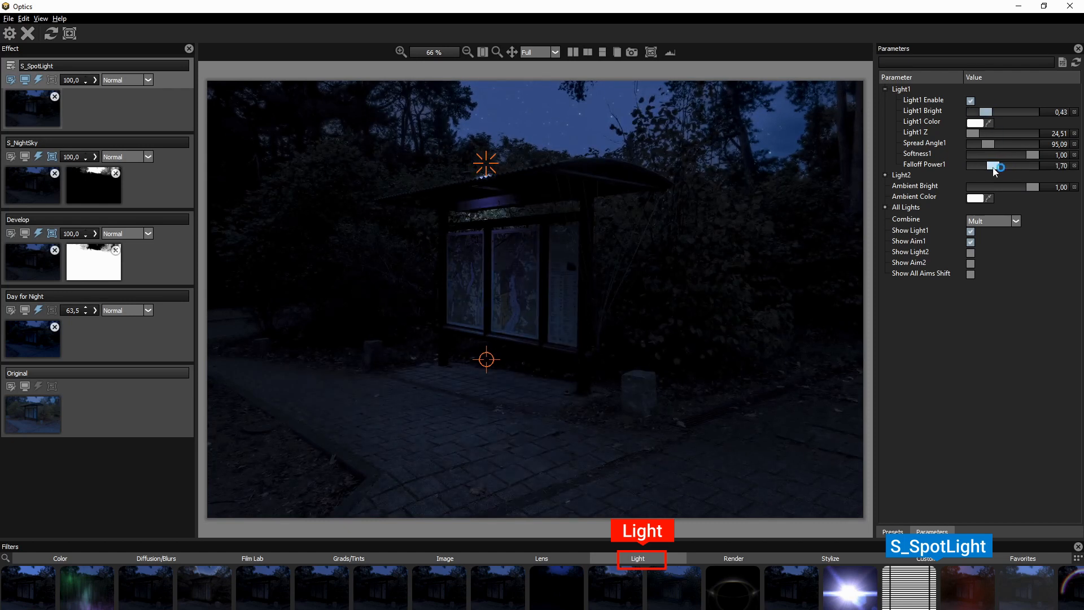
{"action": "left_click", "coordinate": [996, 115]}
{"action": "left_click_drag", "start_coordinate": [997, 115], "coordinate": [1009, 115]}
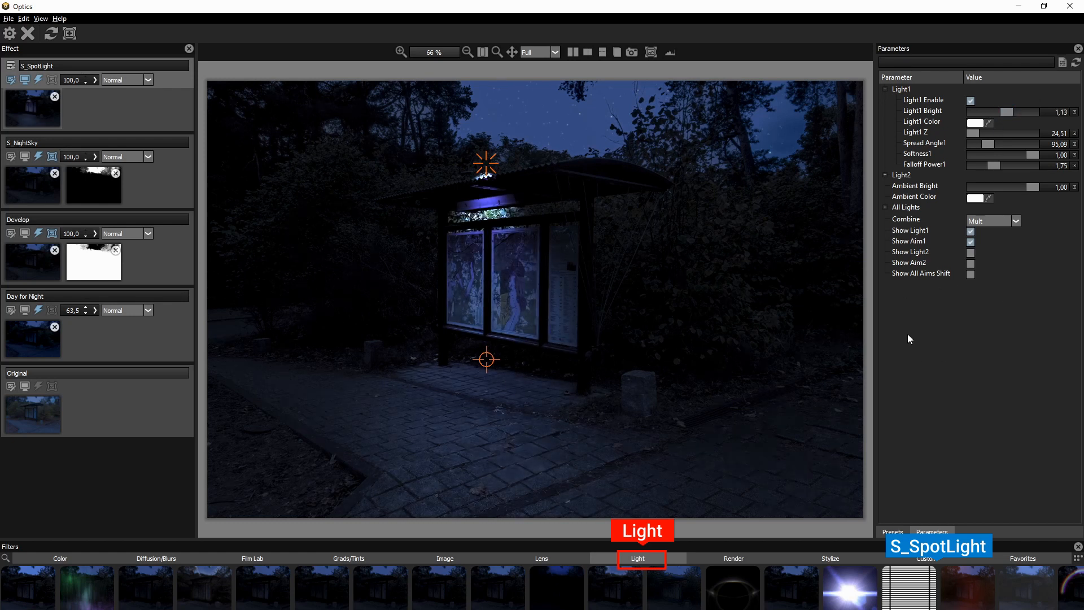
{"action": "left_click", "coordinate": [39, 81]}
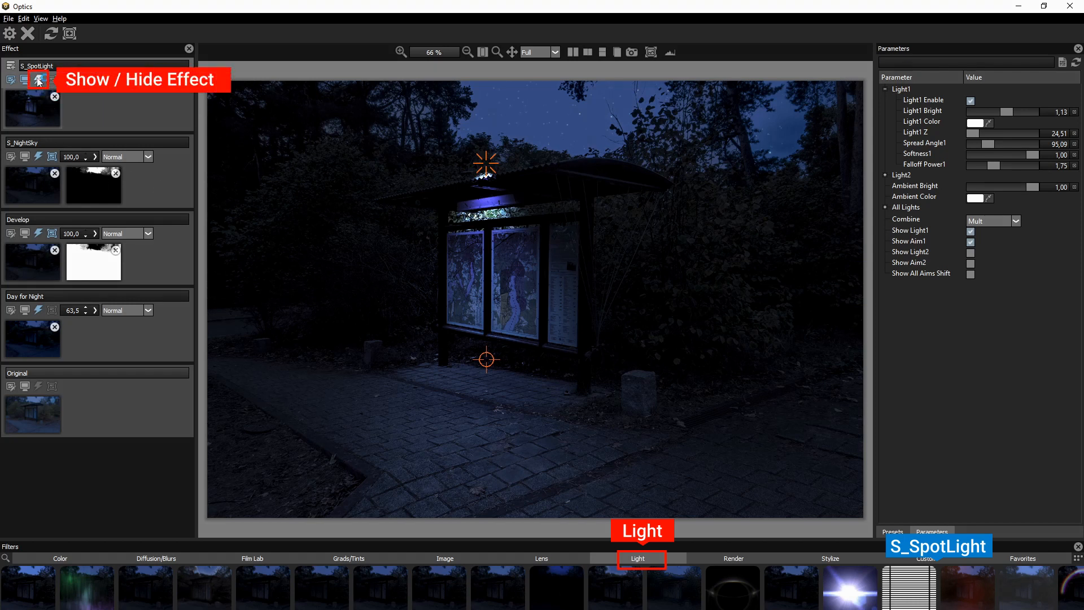
{"action": "left_click", "coordinate": [38, 80]}
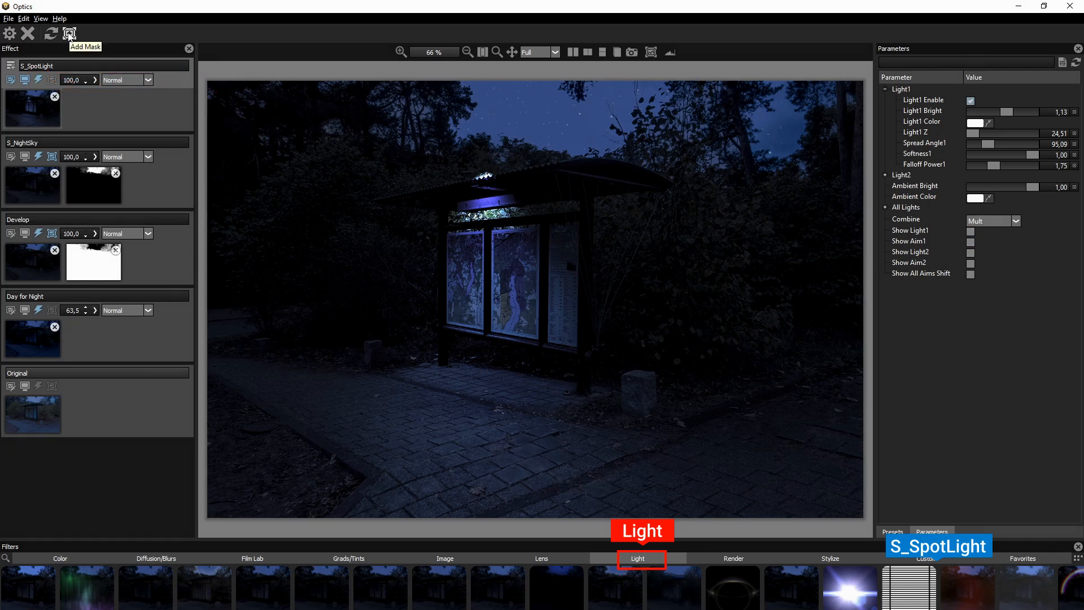
Add a paint mask to the S_SpotLight layer, invert it and paint out the light spill on top of the roof
{"action": "left_click", "coordinate": [69, 35]}
{"action": "left_click", "coordinate": [84, 155]}
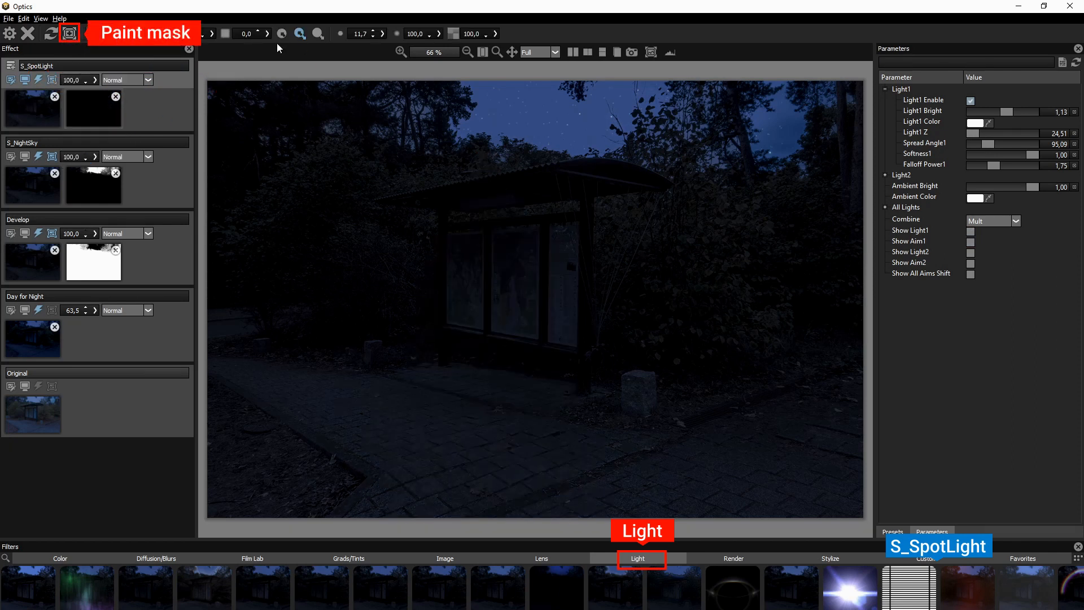
{"action": "left_click", "coordinate": [98, 33]}
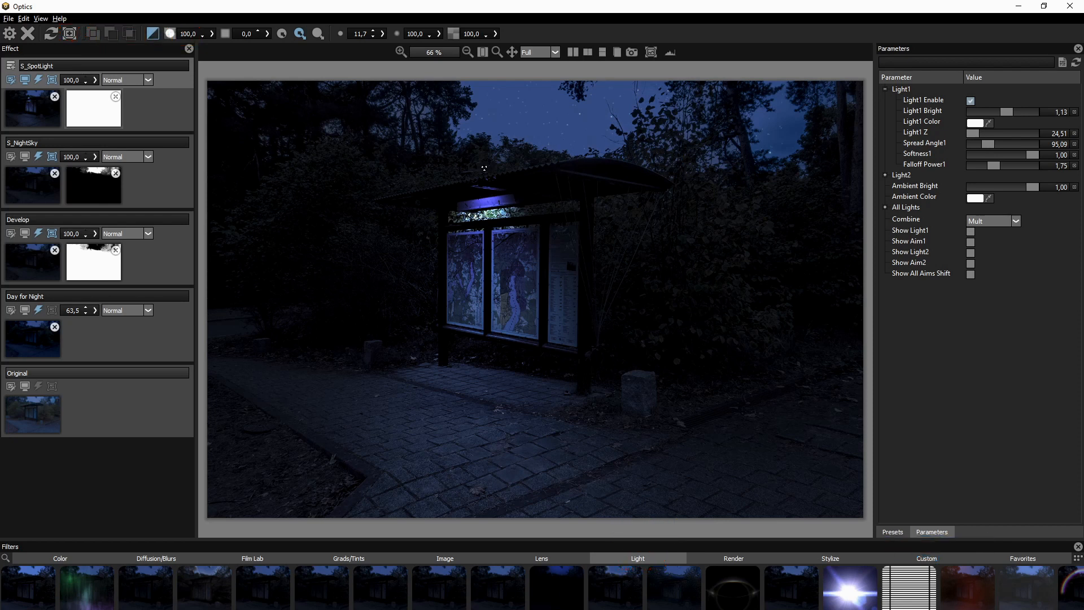
Add a new layer with the S_LensFlare light filter and move its hotspot onto the lamp under the roof
{"action": "left_click", "coordinate": [11, 66]}
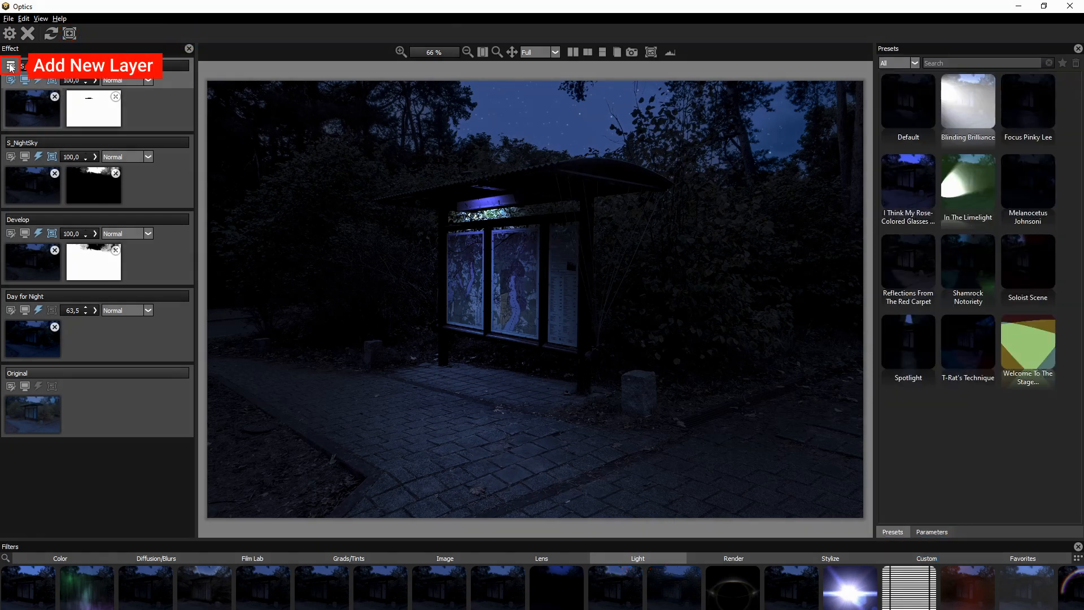
{"action": "left_click", "coordinate": [11, 66]}
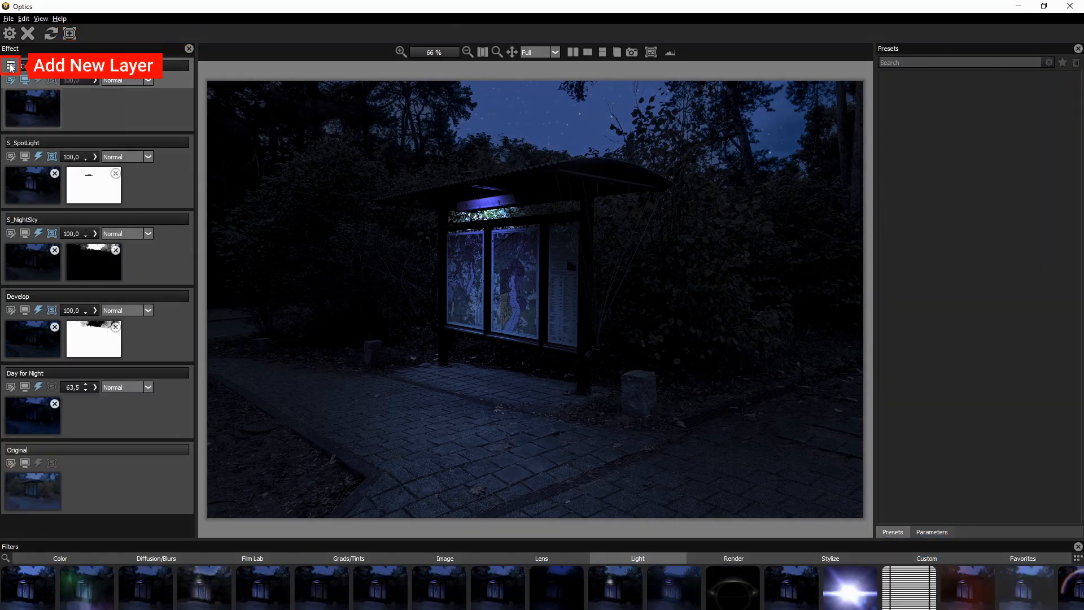
{"action": "left_click", "coordinate": [849, 587]}
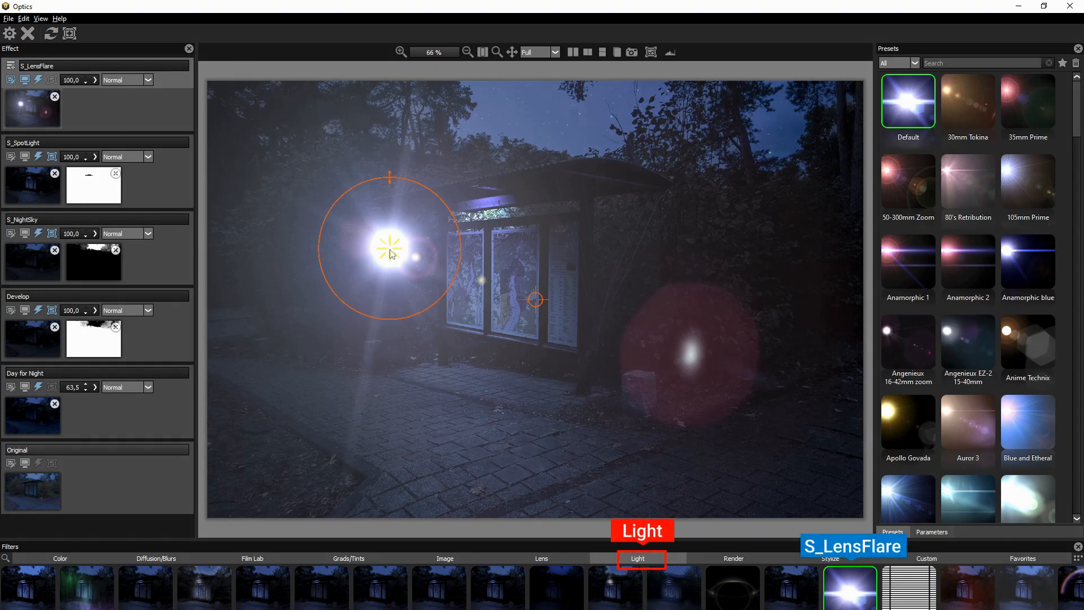
{"action": "left_click", "coordinate": [473, 207]}
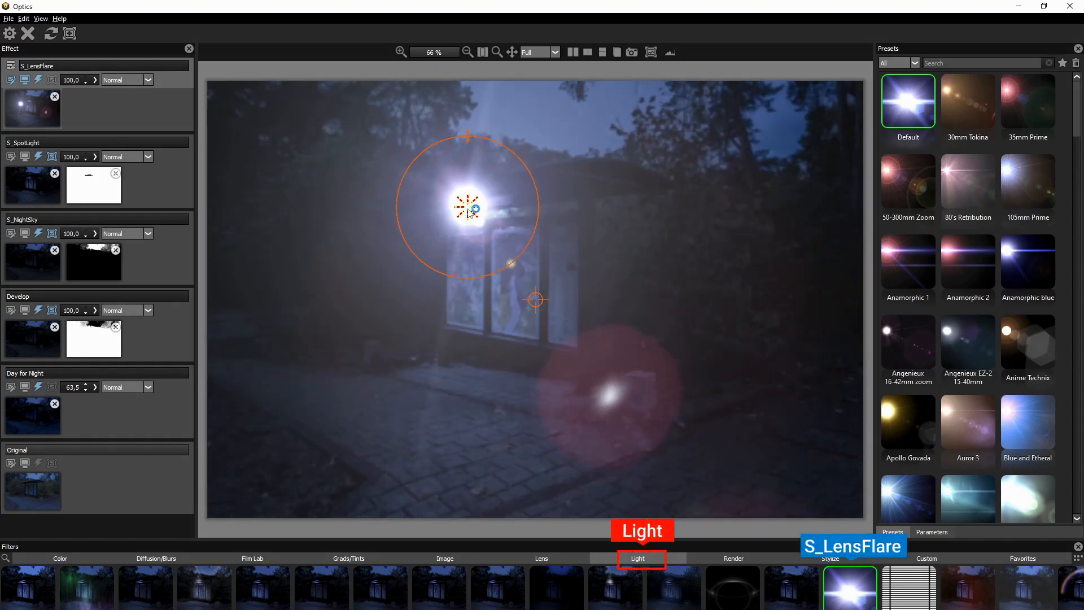
Set the lens flare's Other Width to 0,00, flatten its Rel Heights to 0,56 and combine it with Add
{"action": "left_click", "coordinate": [932, 532]}
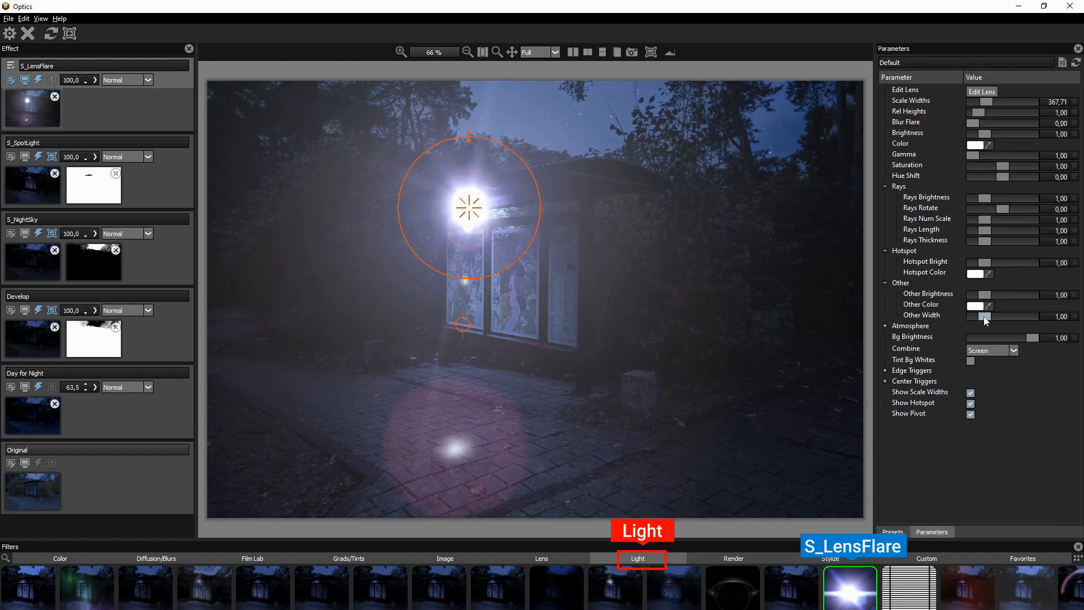
{"action": "left_click_drag", "start_coordinate": [986, 317], "coordinate": [960, 317]}
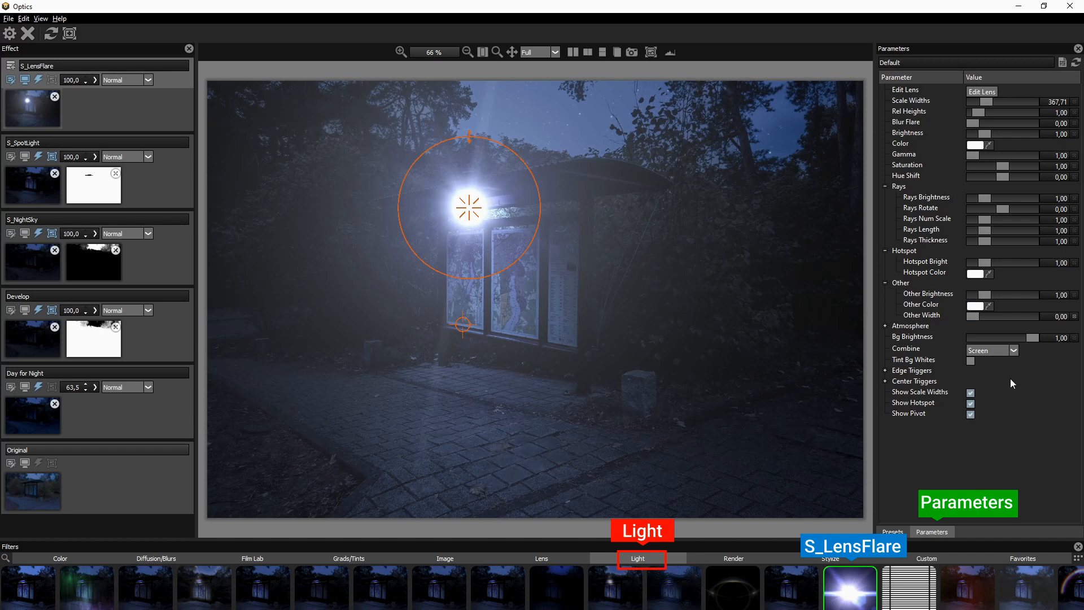
{"action": "left_click_drag", "start_coordinate": [468, 136], "coordinate": [467, 173]}
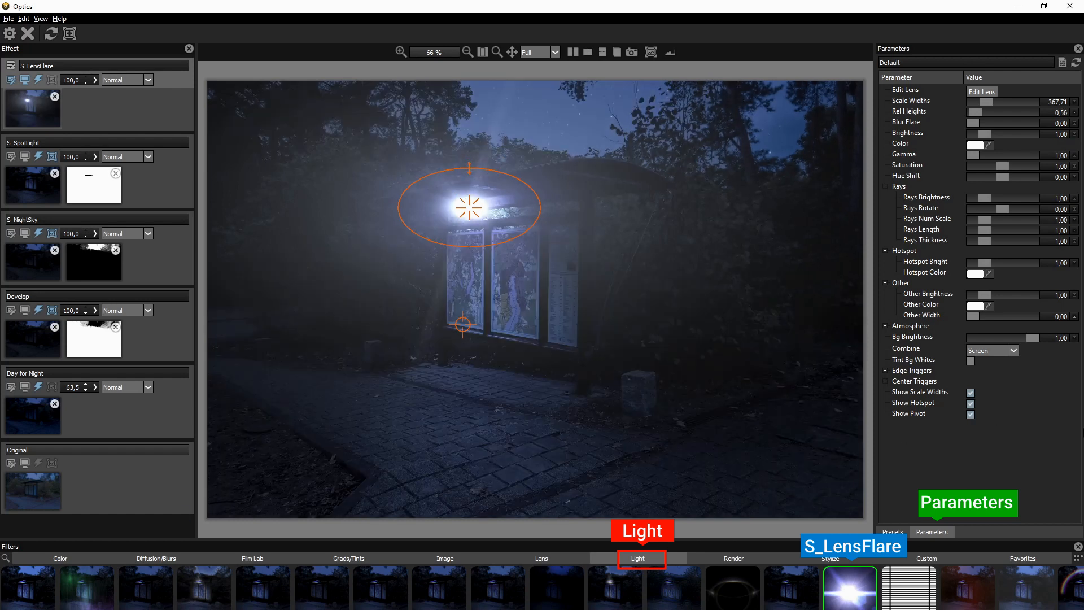
{"action": "left_click", "coordinate": [1013, 348]}
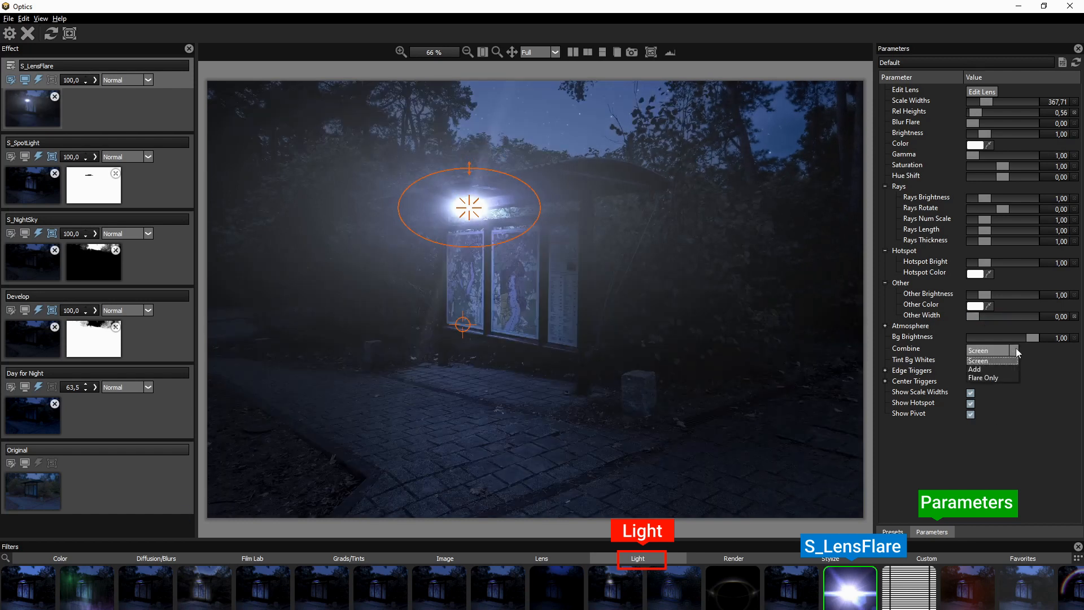
{"action": "left_click", "coordinate": [978, 371]}
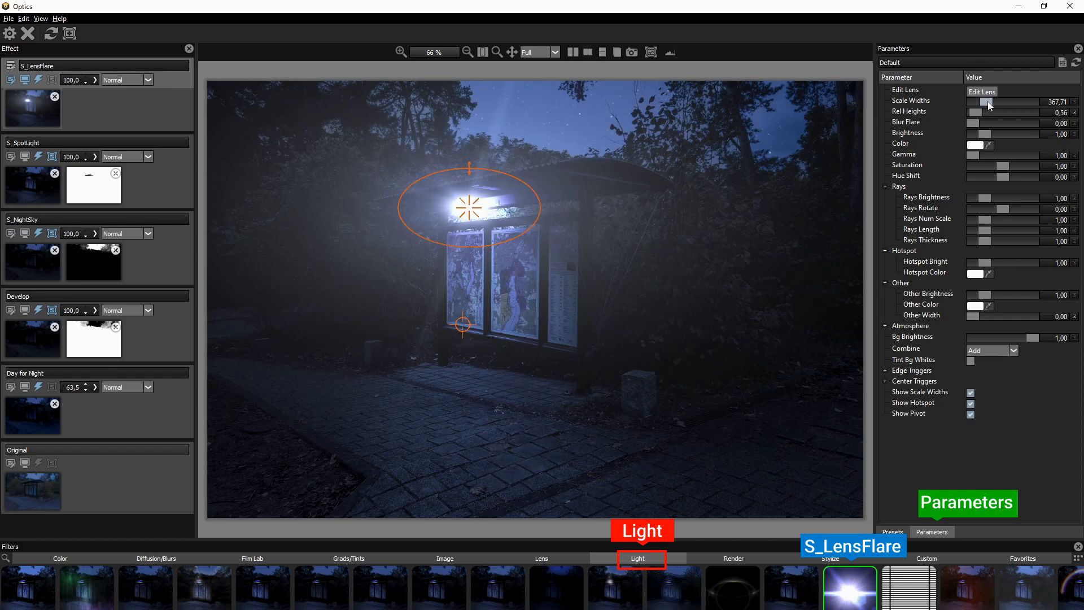
Shrink the lens flare to a Scale Widths of 180,18 and a Rel Heights of 0,39
{"action": "left_click_drag", "start_coordinate": [987, 101], "coordinate": [982, 103]}
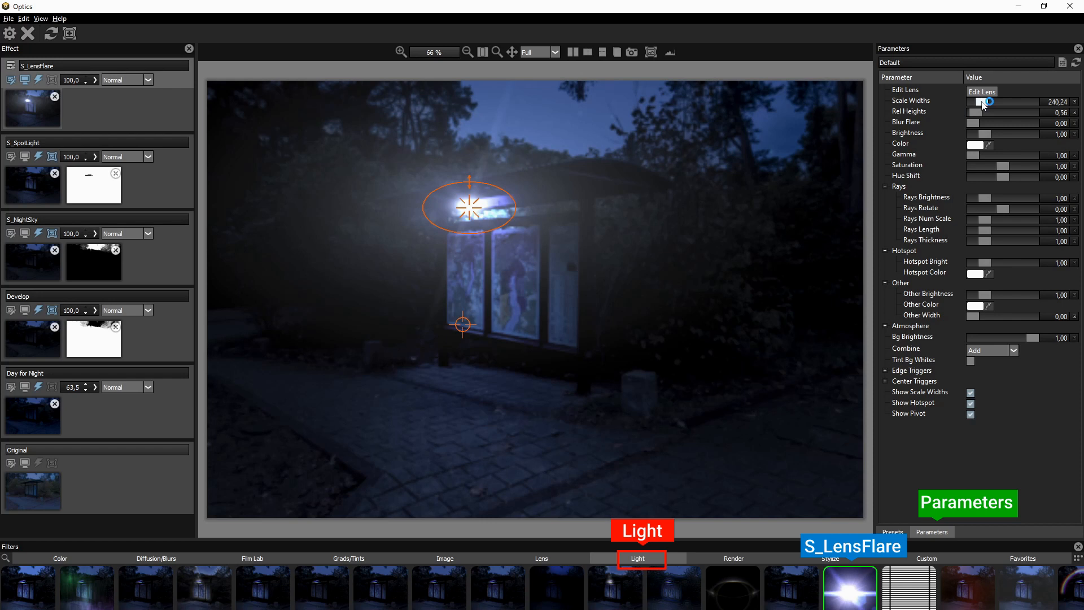
{"action": "left_click_drag", "start_coordinate": [511, 223], "coordinate": [497, 214]}
{"action": "scroll", "coordinate": [634, 282], "scroll_direction": "up", "scroll_amount": 3}
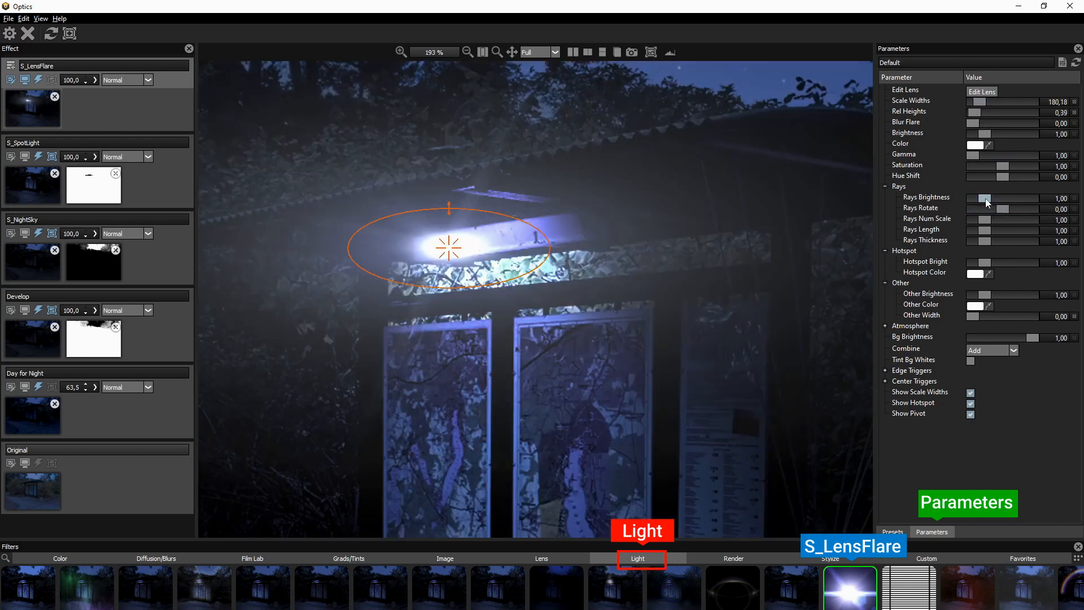
Set Hotspot Bright to 0,52, nudge the flare onto the lamp's end, and set Rel Heights to 0,43 and Rays Thickness to 1,84
{"action": "left_click_drag", "start_coordinate": [984, 263], "coordinate": [983, 264]}
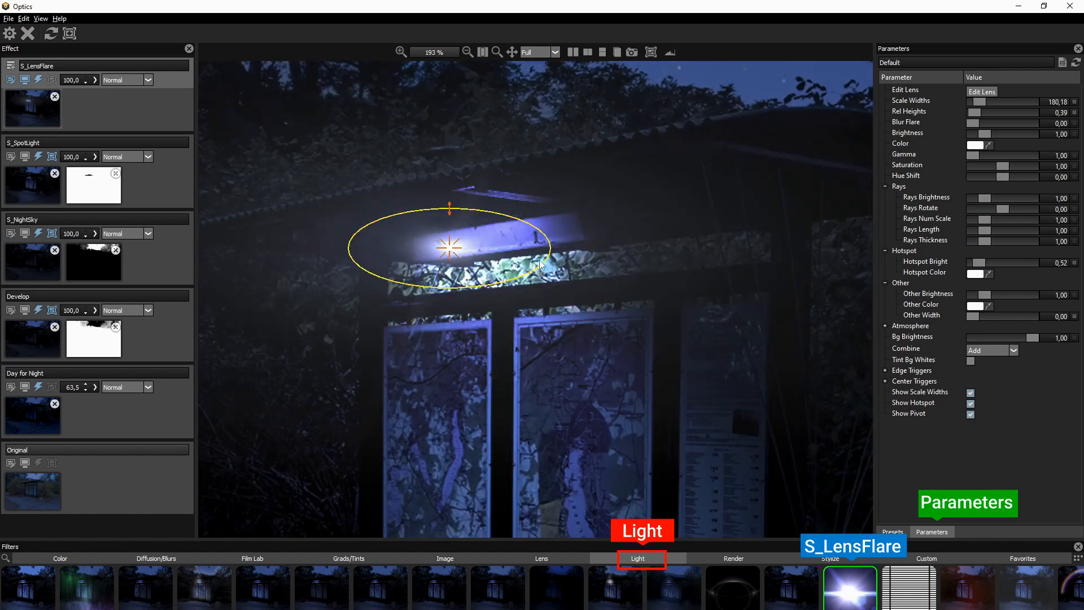
{"action": "left_click_drag", "start_coordinate": [453, 249], "coordinate": [449, 248]}
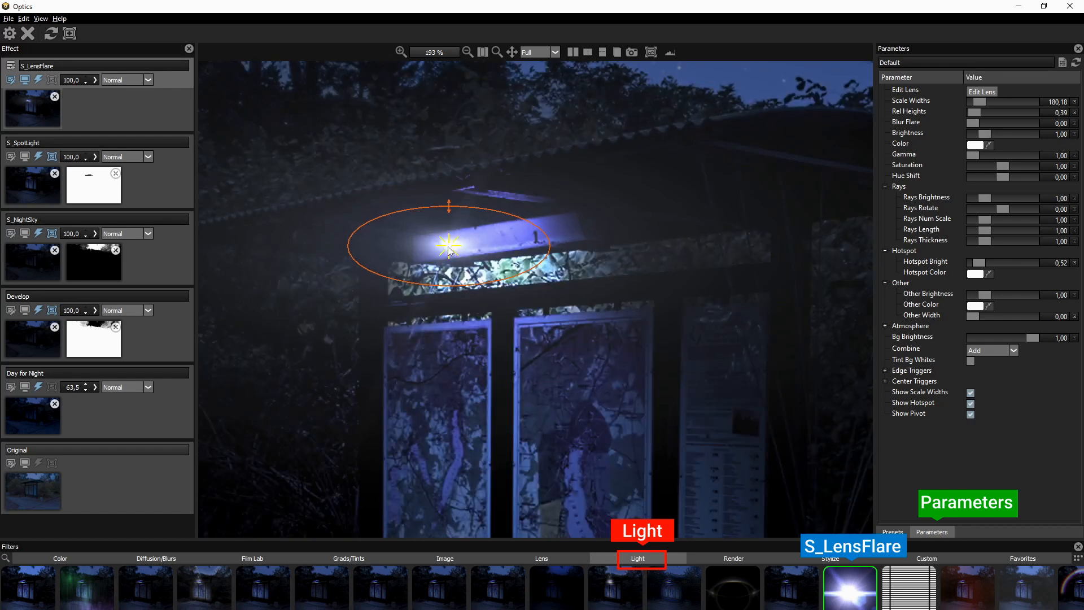
{"action": "mouse_move", "coordinate": [450, 208]}
{"action": "left_mouse_down"}
{"action": "mouse_move", "coordinate": [484, 201]}
{"action": "mouse_move", "coordinate": [475, 201]}
{"action": "left_mouse_up"}
{"action": "left_click_drag", "start_coordinate": [994, 239], "coordinate": [997, 242]}
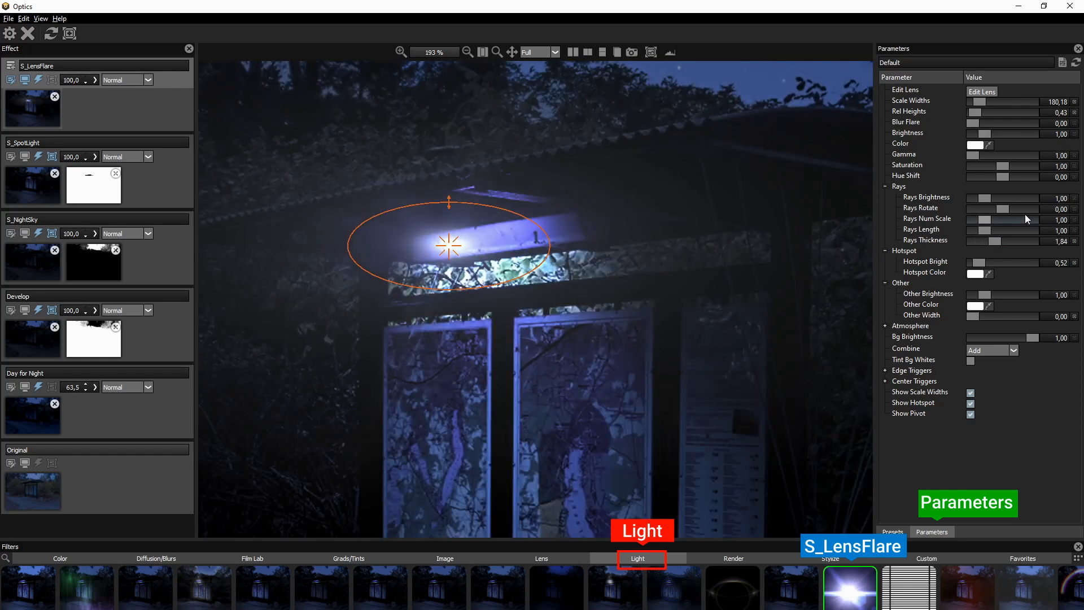
Hide the lens flare's Scale Widths, Hotspot and Pivot on-screen controls and set Blur Flare to 14,88
{"action": "left_click", "coordinate": [969, 404]}
{"action": "left_click", "coordinate": [971, 414]}
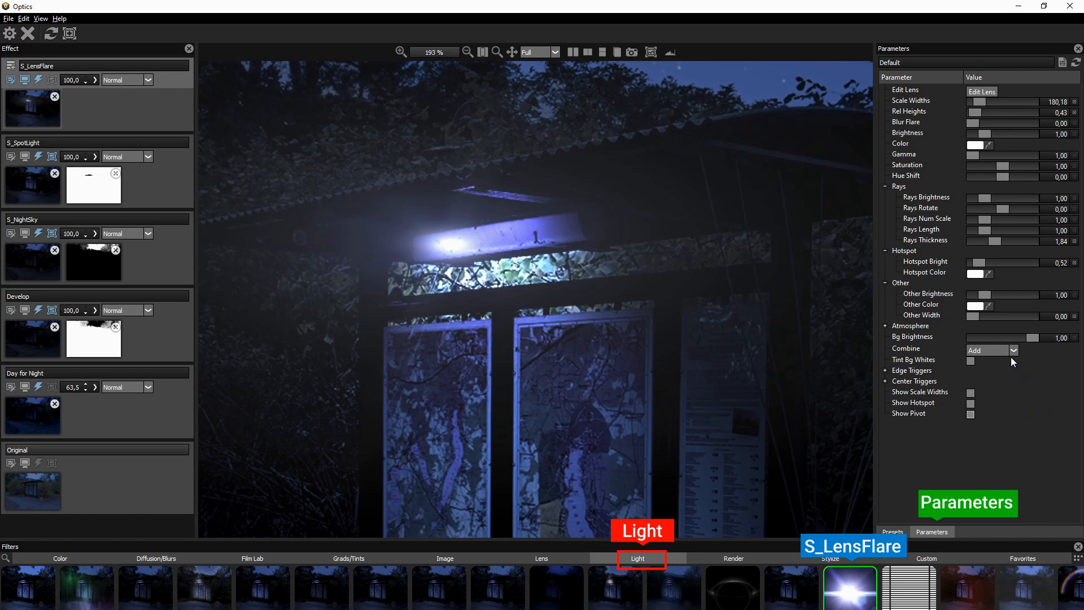
{"action": "scroll", "coordinate": [587, 338], "scroll_direction": "down", "scroll_amount": 5}
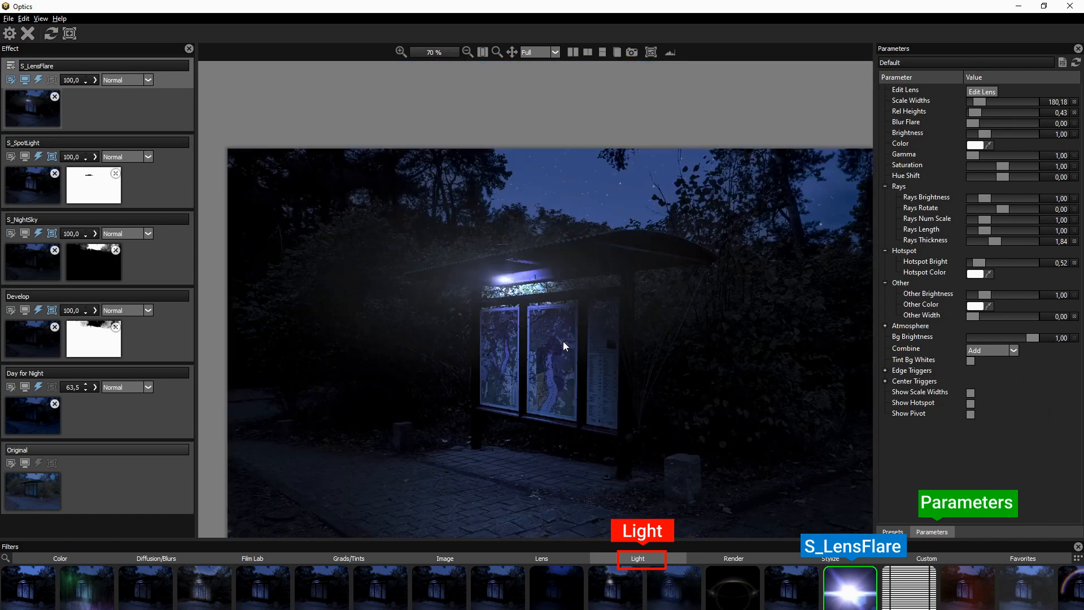
{"action": "scroll", "coordinate": [479, 321], "scroll_direction": "up", "scroll_amount": 2}
{"action": "scroll", "coordinate": [366, 233], "scroll_direction": "up", "scroll_amount": 1}
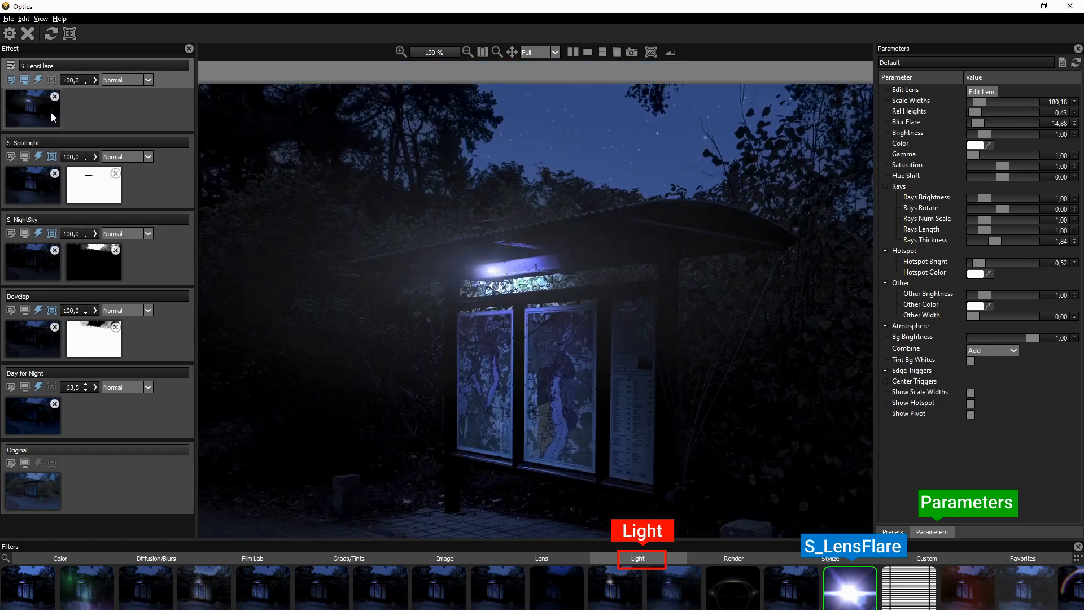
Add a Paint mask to the S_LensFlare layer and brush out the glow above the roof edge using brush sizes 64,8 and 164,7
{"action": "left_click", "coordinate": [69, 36]}
{"action": "left_click", "coordinate": [72, 160]}
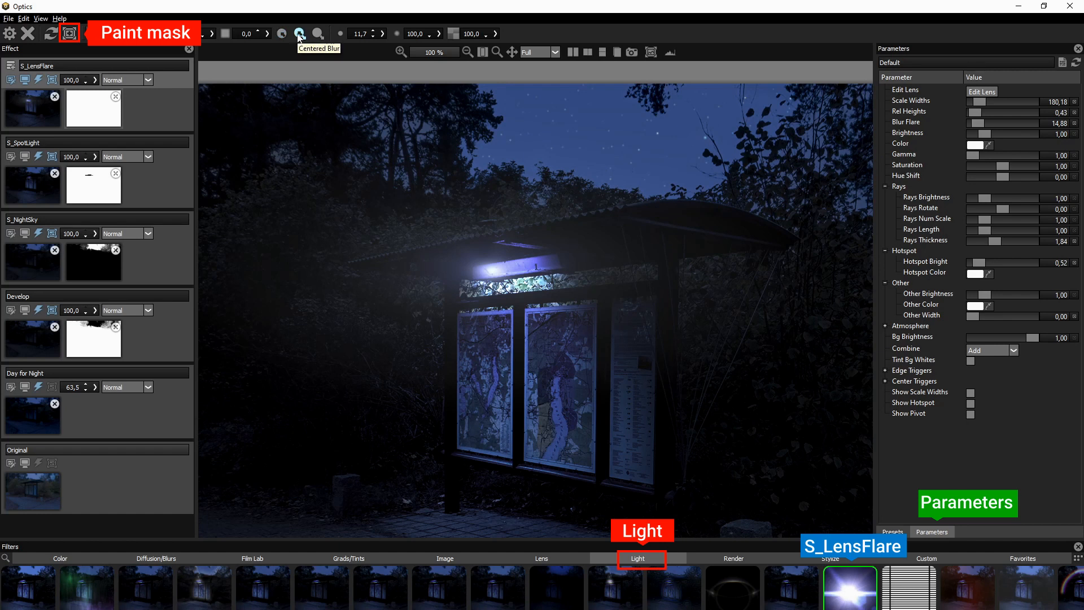
{"action": "left_click", "coordinate": [318, 34]}
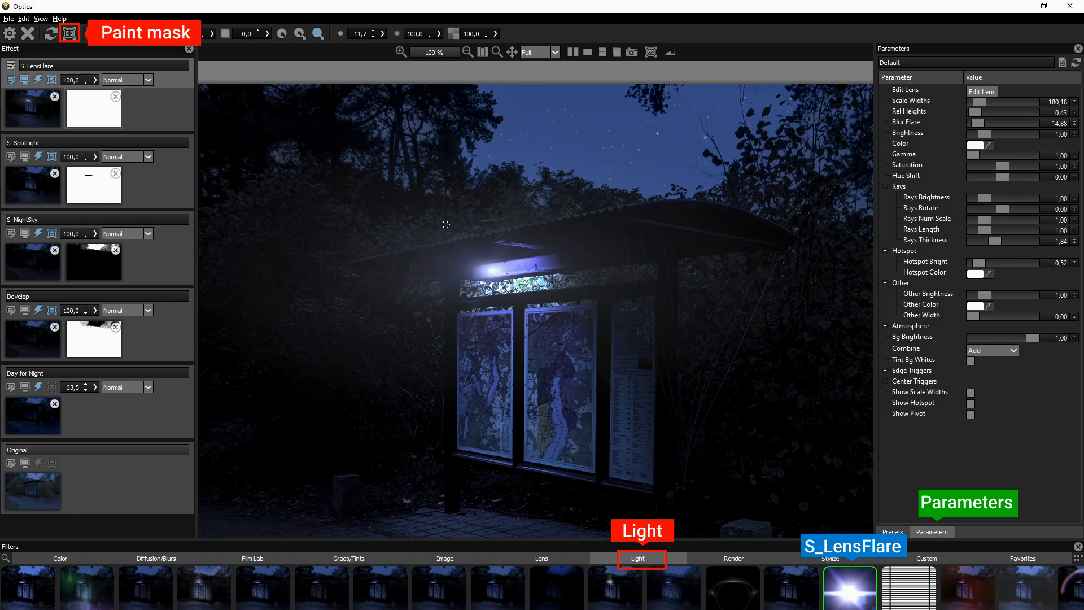
{"action": "scroll", "coordinate": [445, 224], "scroll_direction": "up", "scroll_amount": 5}
{"action": "mouse_move", "coordinate": [339, 238]}
{"action": "left_mouse_down"}
{"action": "mouse_move", "coordinate": [374, 205]}
{"action": "mouse_move", "coordinate": [607, 192]}
{"action": "left_mouse_up"}
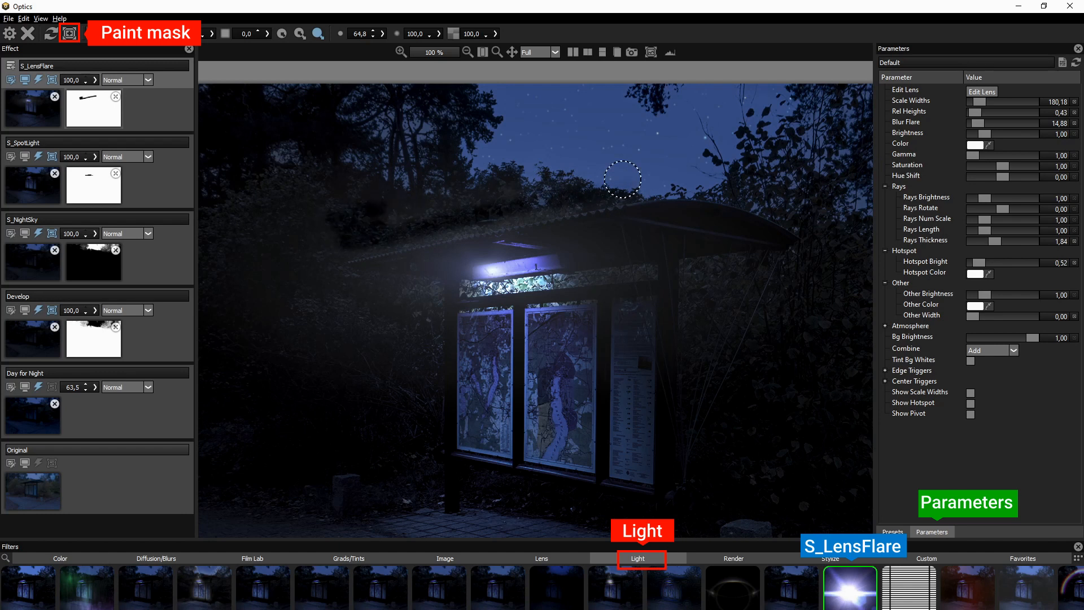
{"action": "scroll", "coordinate": [541, 175], "scroll_direction": "up", "scroll_amount": 5}
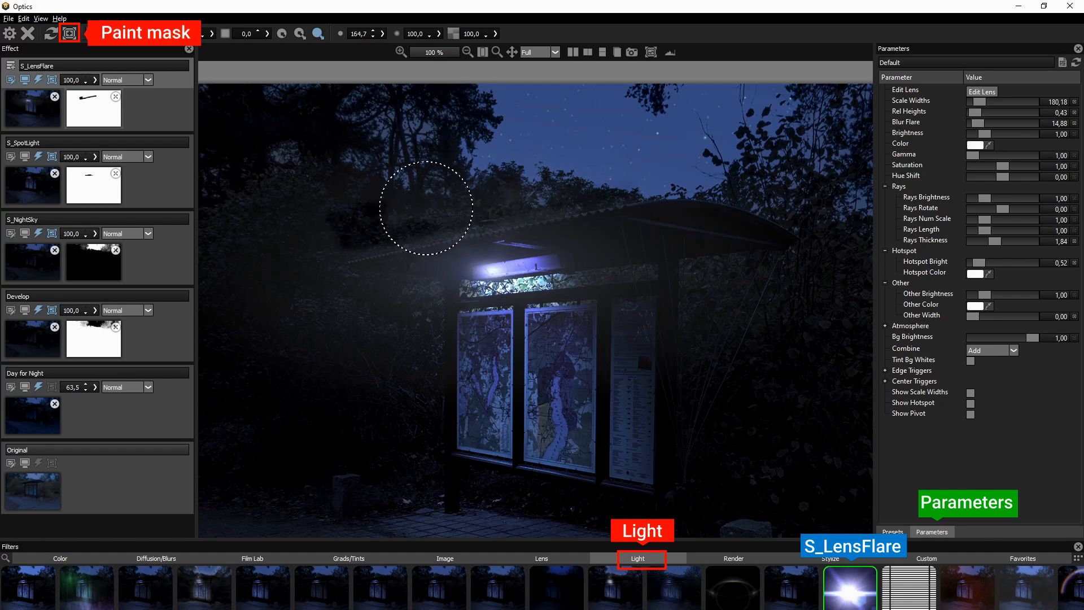
{"action": "left_click_drag", "start_coordinate": [375, 212], "coordinate": [689, 155]}
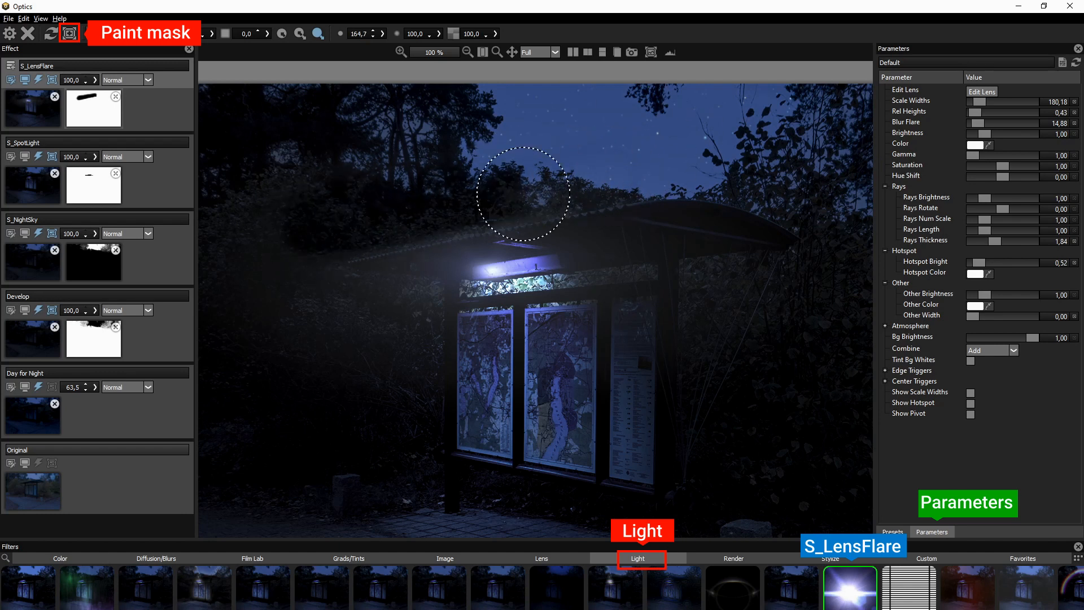
{"action": "mouse_move", "coordinate": [523, 194]}
{"action": "left_mouse_down"}
{"action": "mouse_move", "coordinate": [375, 212]}
{"action": "mouse_move", "coordinate": [261, 203]}
{"action": "mouse_move", "coordinate": [367, 169]}
{"action": "mouse_move", "coordinate": [533, 177]}
{"action": "left_mouse_up"}
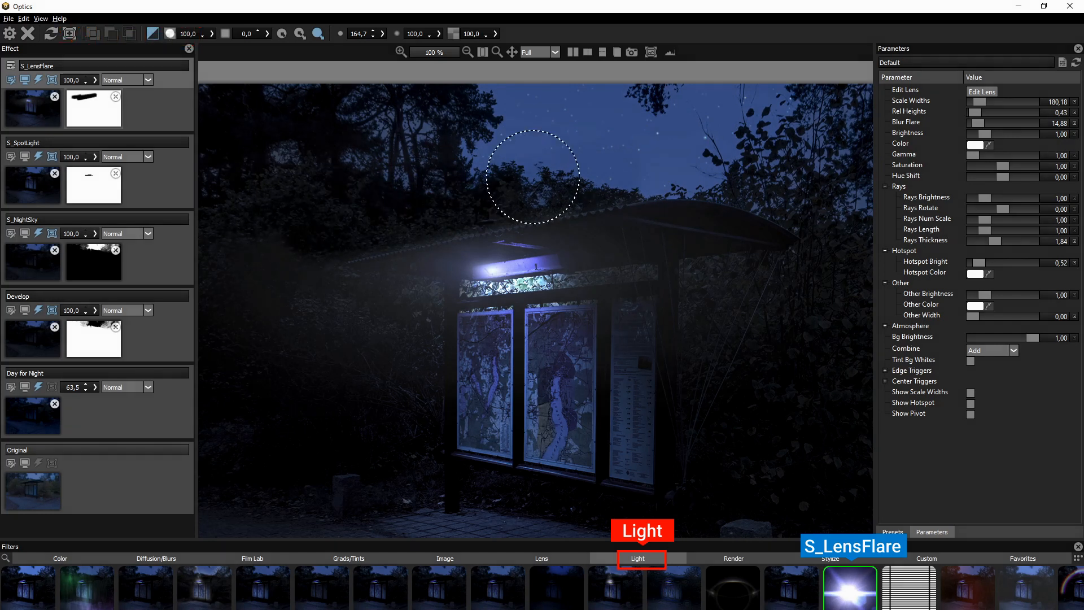
Duplicate the masked S_LensFlare layer and move the copy's hotspot along the lamp toward its other end
{"action": "left_click", "coordinate": [46, 121]}
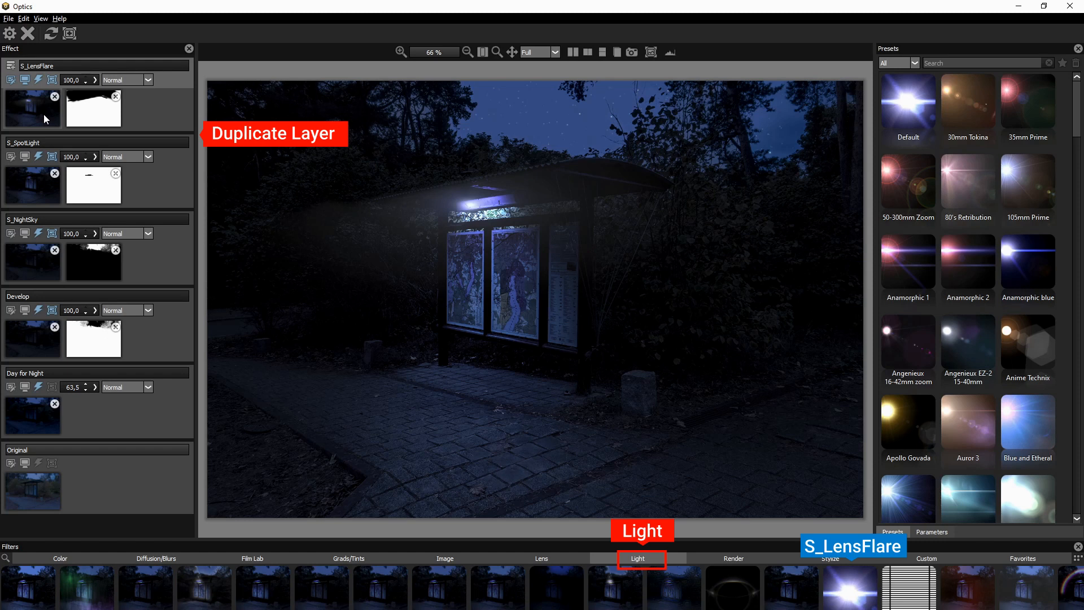
{"action": "right_click", "coordinate": [44, 115]}
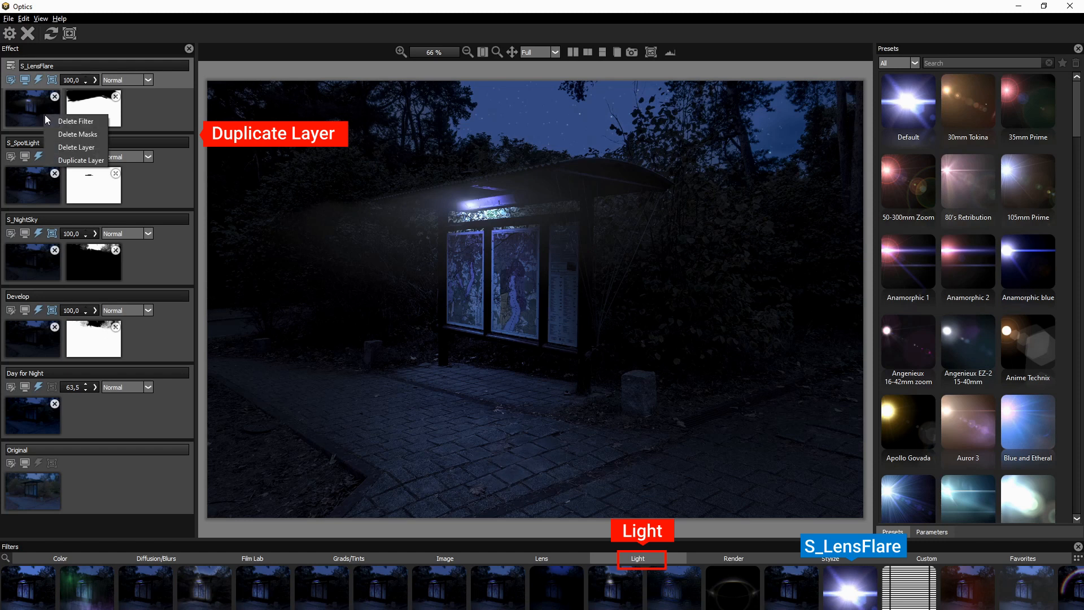
{"action": "left_click", "coordinate": [90, 162]}
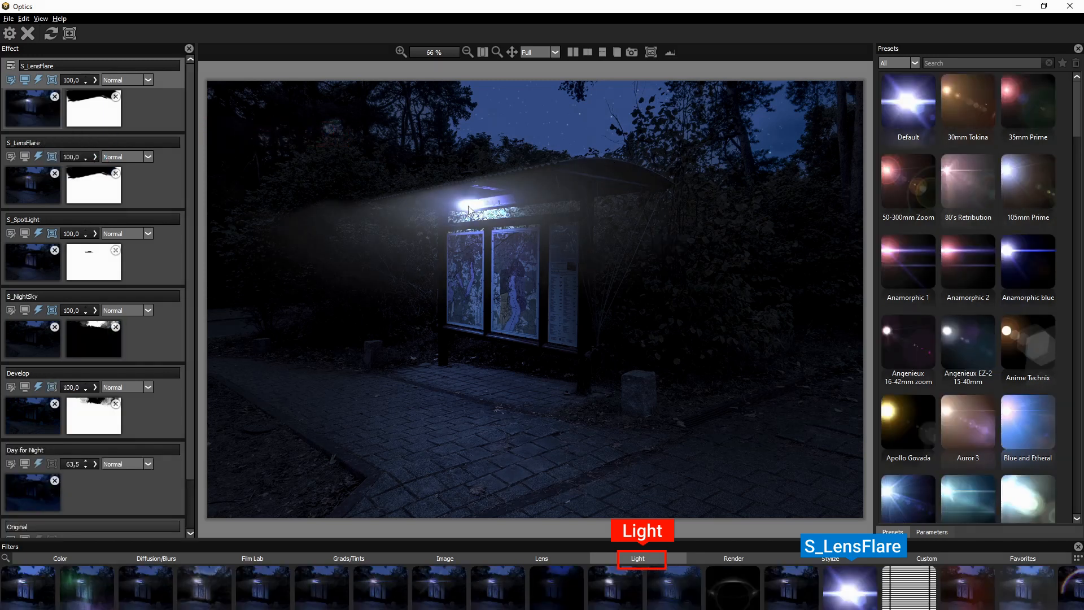
{"action": "left_click", "coordinate": [931, 532]}
{"action": "left_click", "coordinate": [970, 403]}
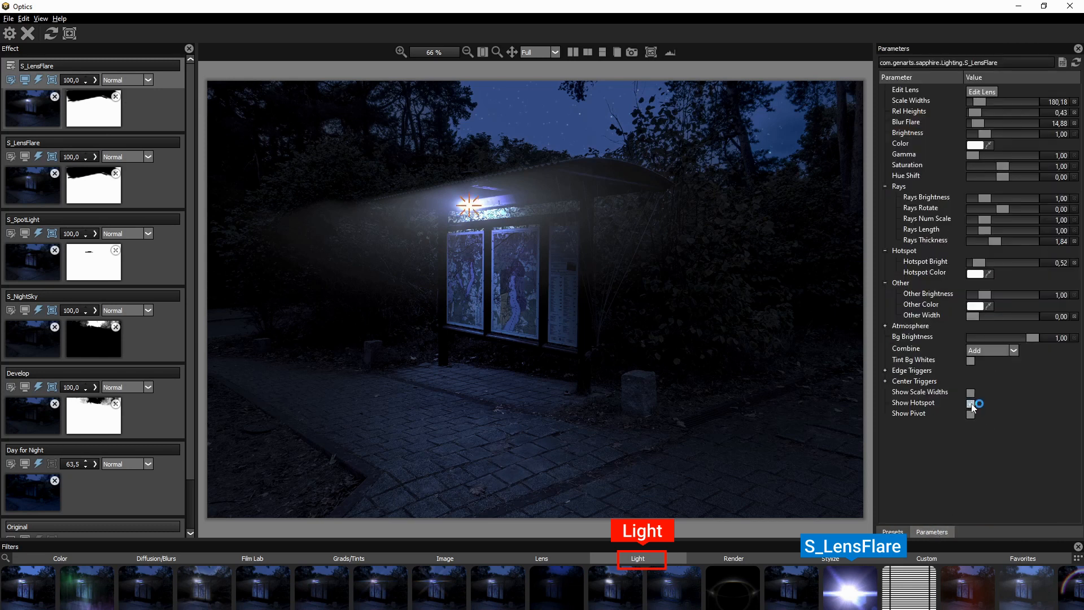
{"action": "left_click", "coordinate": [498, 205]}
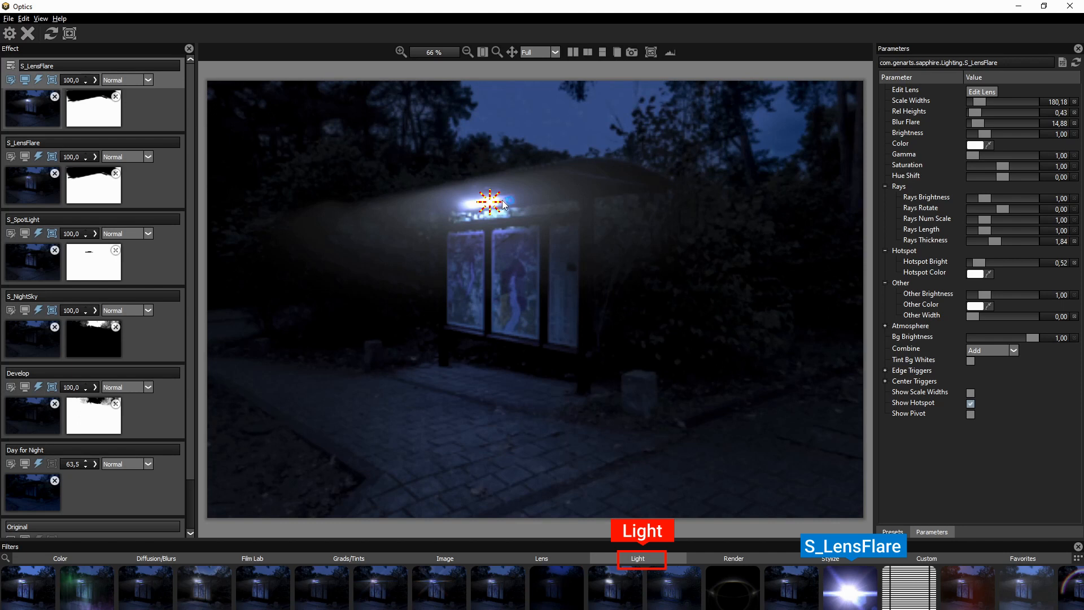
{"action": "left_click_drag", "start_coordinate": [503, 204], "coordinate": [513, 203]}
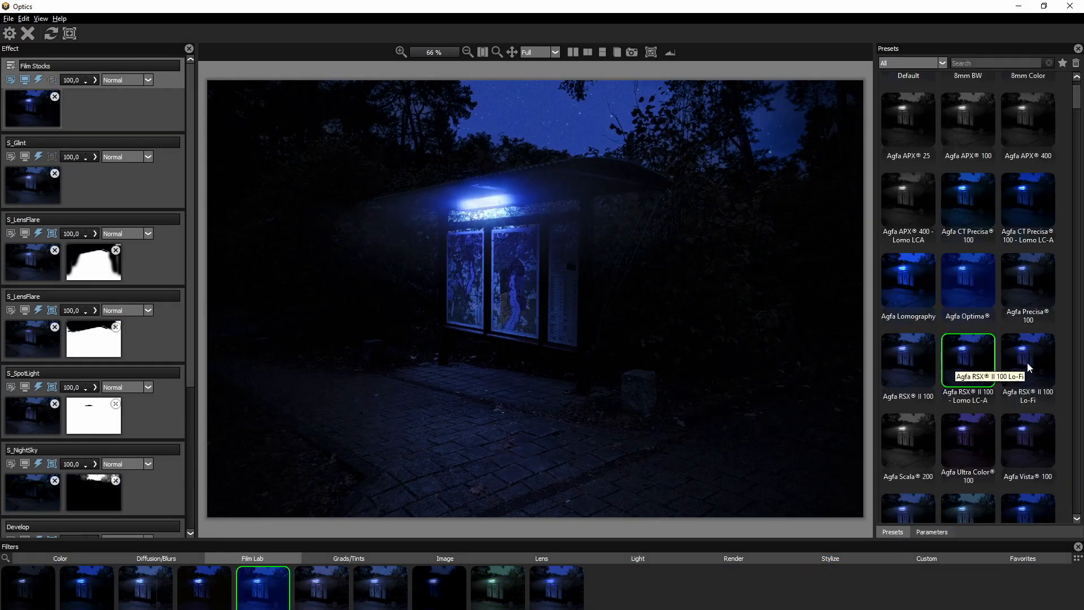
Try several Agfa presets on the Film Stocks layer and apply Agfachrome 1000 RS
{"action": "left_click", "coordinate": [1028, 366]}
{"action": "scroll", "coordinate": [971, 367], "scroll_direction": "down", "scroll_amount": 2}
{"action": "left_click", "coordinate": [907, 469]}
{"action": "left_click", "coordinate": [908, 390]}
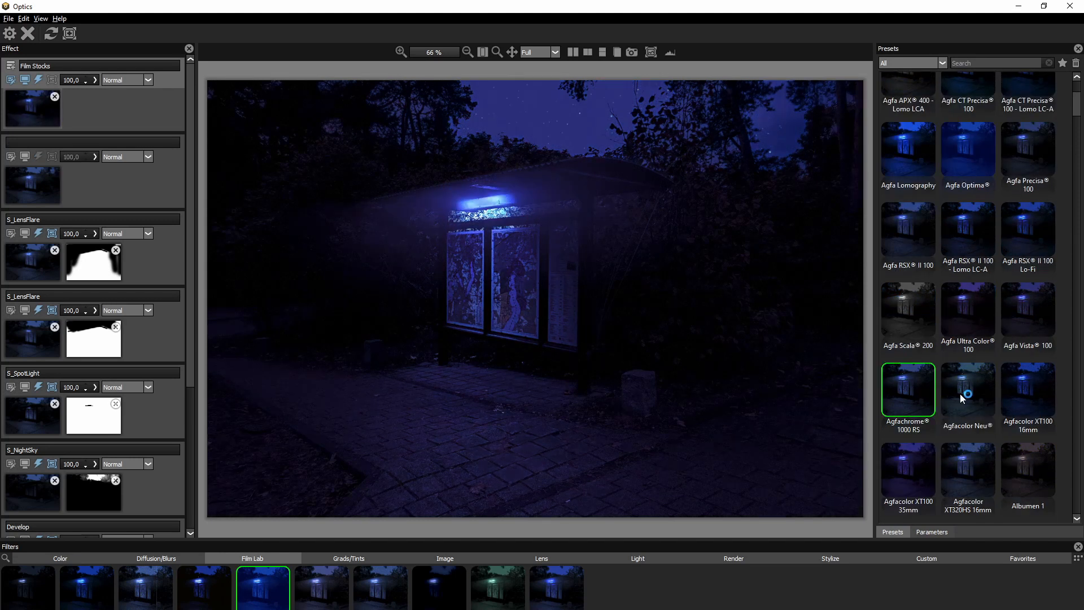
Set the film stock's grain Size to 0,61 and its grain Response Range to 22,22
{"action": "left_click", "coordinate": [917, 534]}
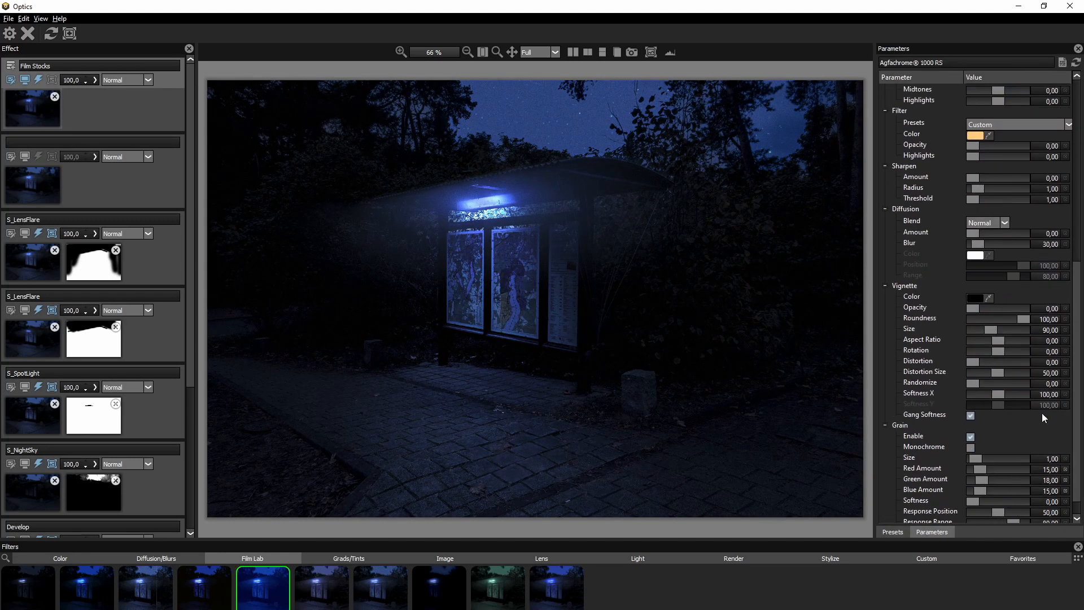
{"action": "mouse_move", "coordinate": [1077, 460]}
{"action": "left_mouse_down"}
{"action": "mouse_move", "coordinate": [1078, 279]}
{"action": "mouse_move", "coordinate": [1078, 470]}
{"action": "left_mouse_up"}
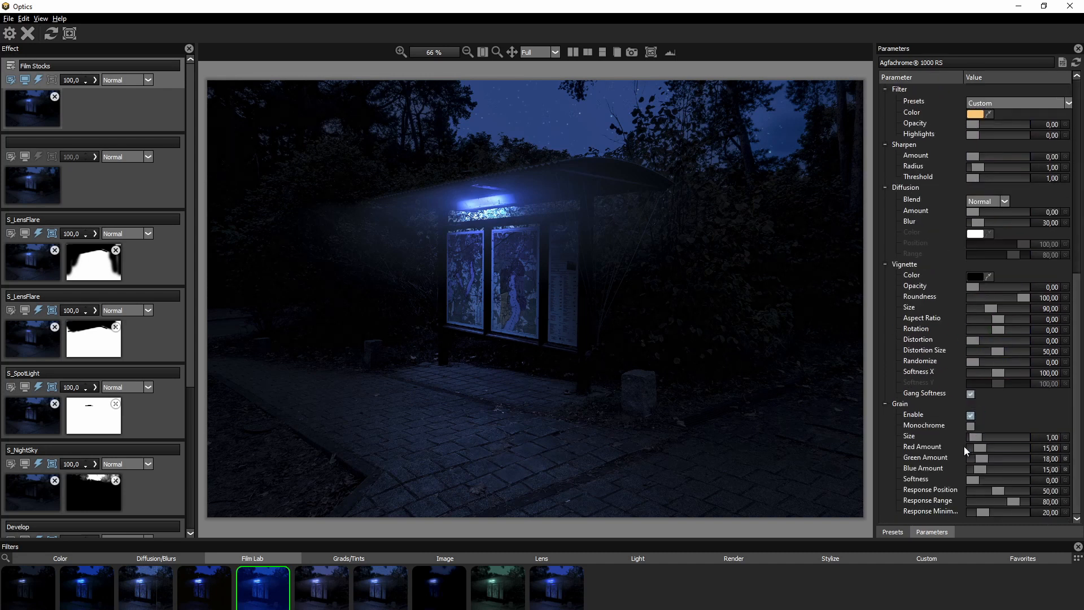
{"action": "left_click_drag", "start_coordinate": [973, 438], "coordinate": [873, 438]}
{"action": "left_click_drag", "start_coordinate": [1011, 502], "coordinate": [983, 501]}
Add a Paint mask to the Film Stocks layer and paint black over the map boards and paving with a 718,5 brush
{"action": "left_click", "coordinate": [70, 33]}
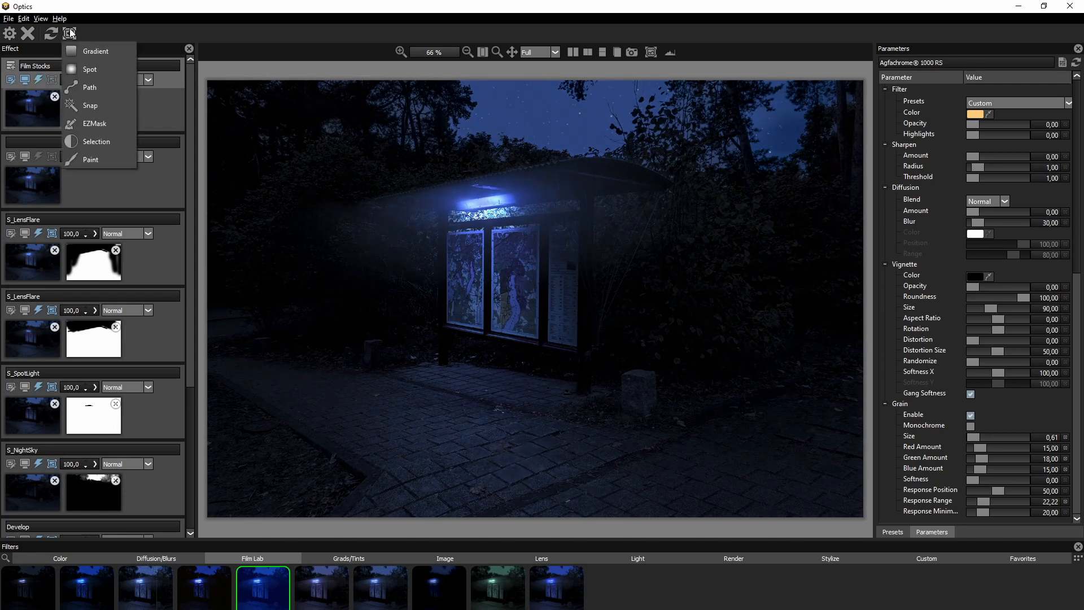
{"action": "left_click", "coordinate": [97, 161]}
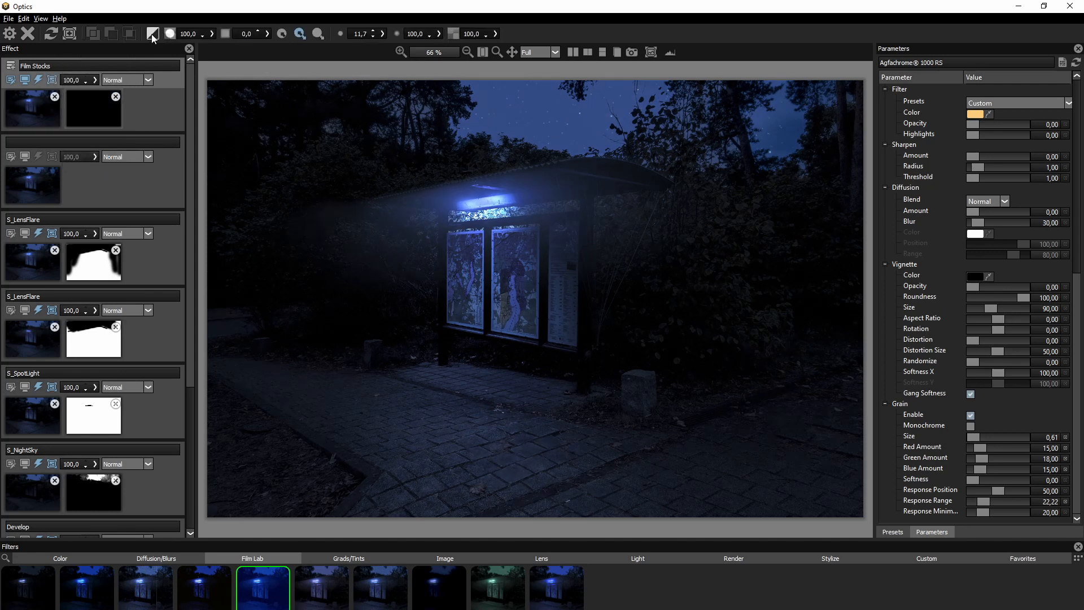
{"action": "left_click_drag", "start_coordinate": [510, 339], "coordinate": [631, 395]}
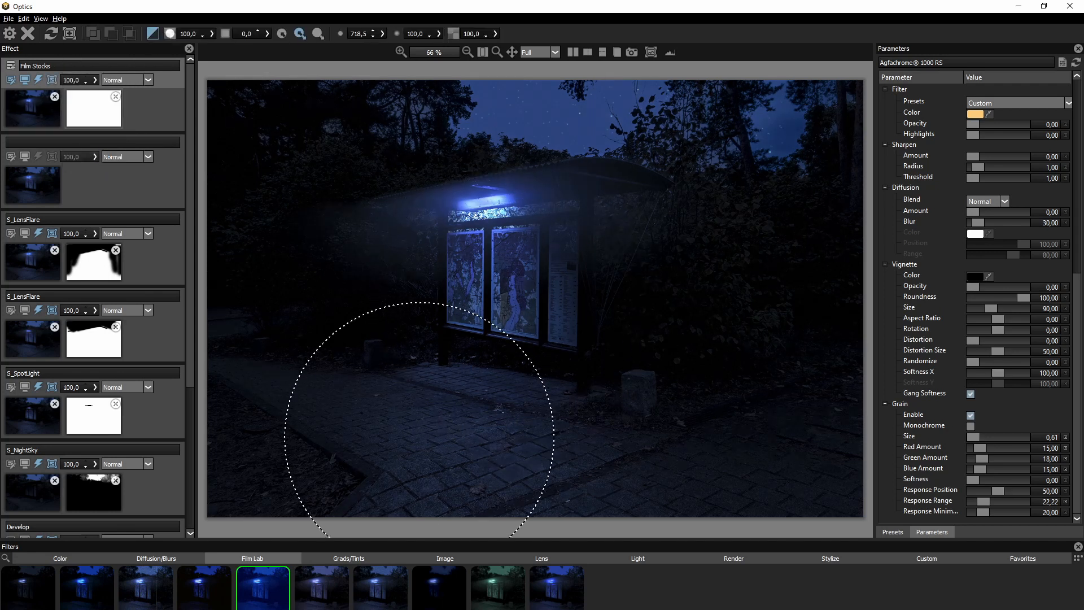
{"action": "left_click_drag", "start_coordinate": [500, 272], "coordinate": [530, 407]}
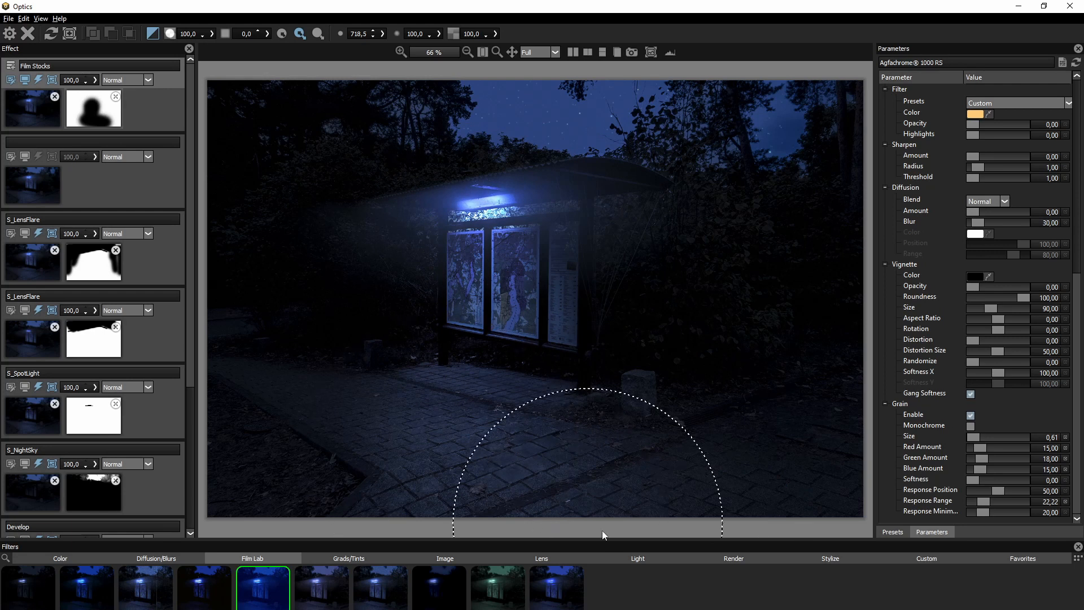
Reduce the mask brush to 177,8 and paint the sky above the roof out of the Film Stocks mask
{"action": "key", "text": "bracketleft"}
{"action": "key", "text": "bracketleft"}
{"action": "key", "text": "bracketleft"}
{"action": "mouse_move", "coordinate": [544, 145]}
{"action": "left_mouse_down"}
{"action": "mouse_move", "coordinate": [501, 109]}
{"action": "mouse_move", "coordinate": [581, 109]}
{"action": "left_mouse_up"}
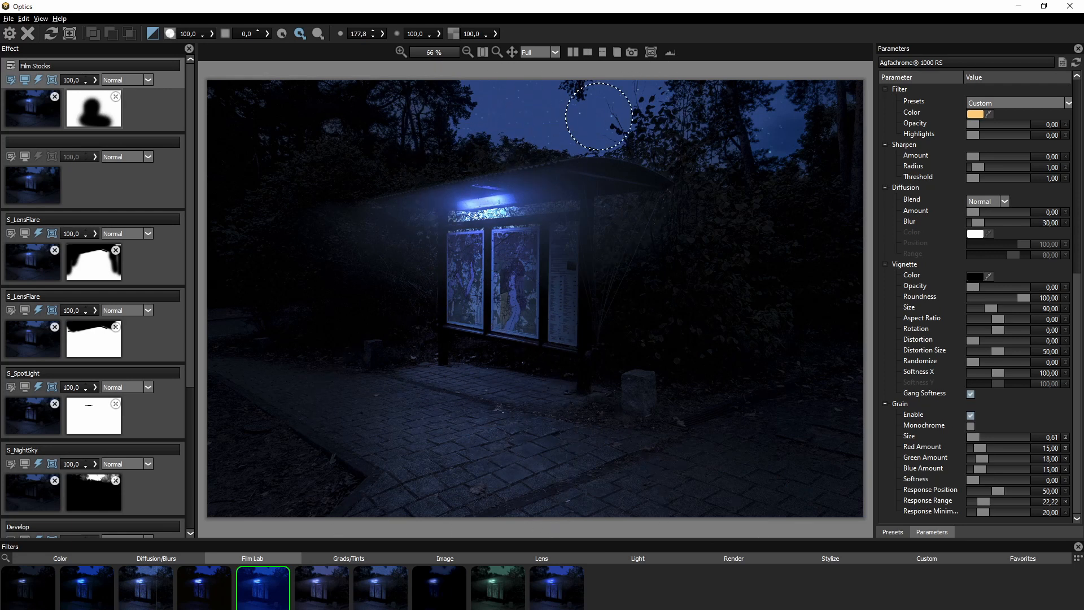
{"action": "scroll", "coordinate": [785, 191], "scroll_direction": "up", "scroll_amount": 1}
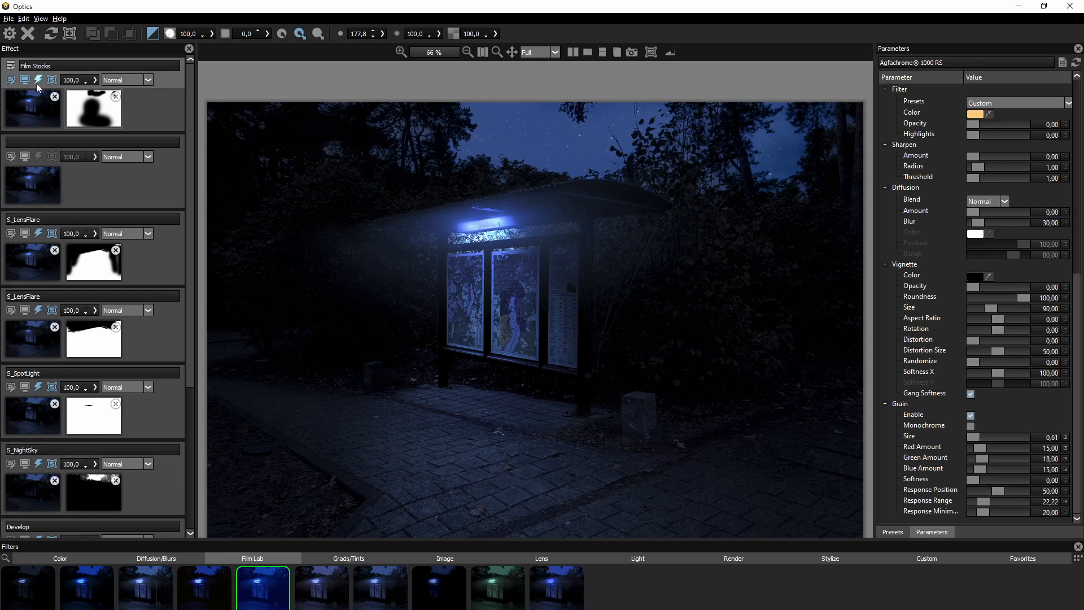
Toggle the Film Stocks effect off and on to compare, and apply the Optics result to the layer in Photoshop
{"action": "left_click", "coordinate": [37, 82]}
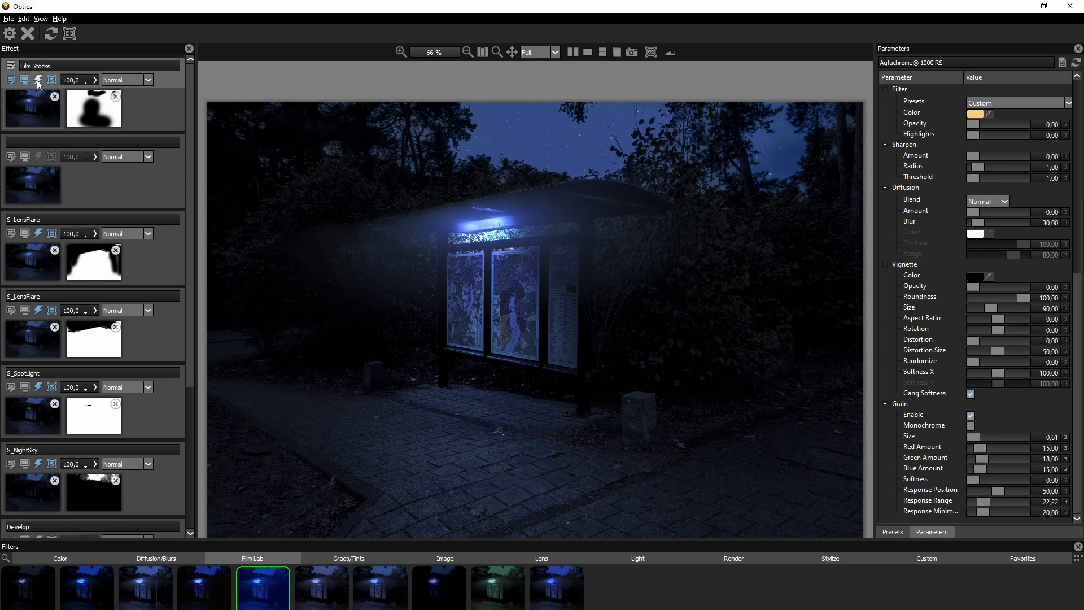
{"action": "left_click", "coordinate": [36, 80]}
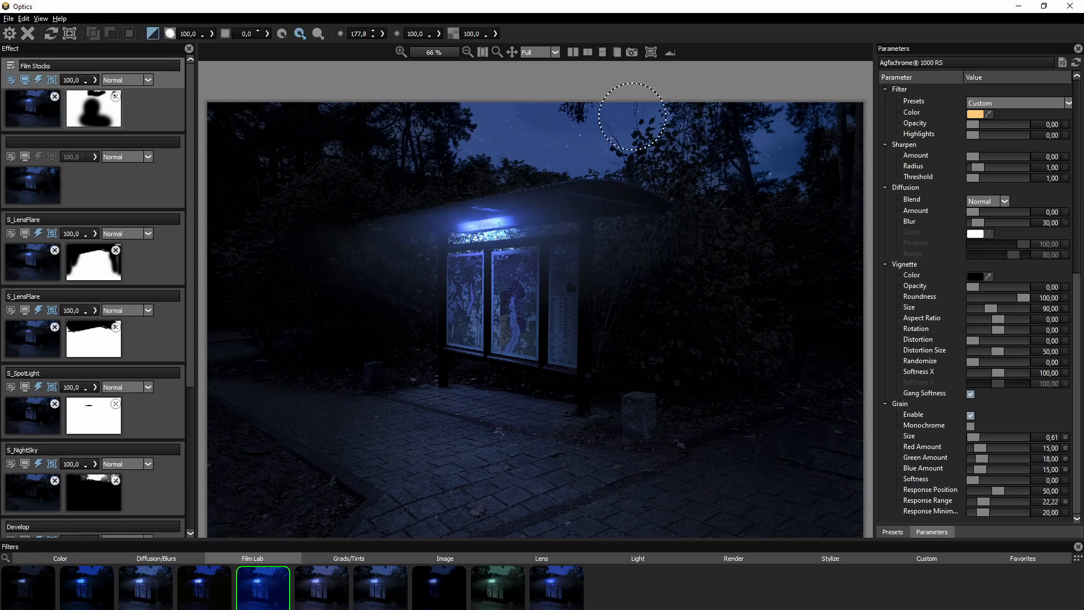
{"action": "left_click", "coordinate": [10, 35]}
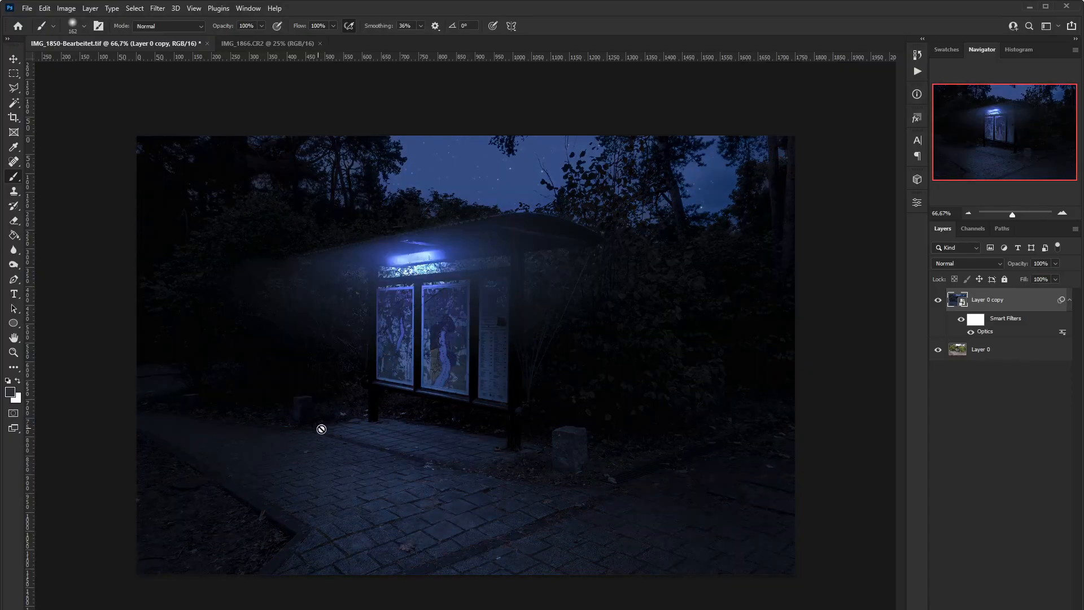
Compare the night scene with the original photo at 100% by toggling Layer 0 copy's visibility, leaving it visible
{"action": "left_click", "coordinate": [1061, 212]}
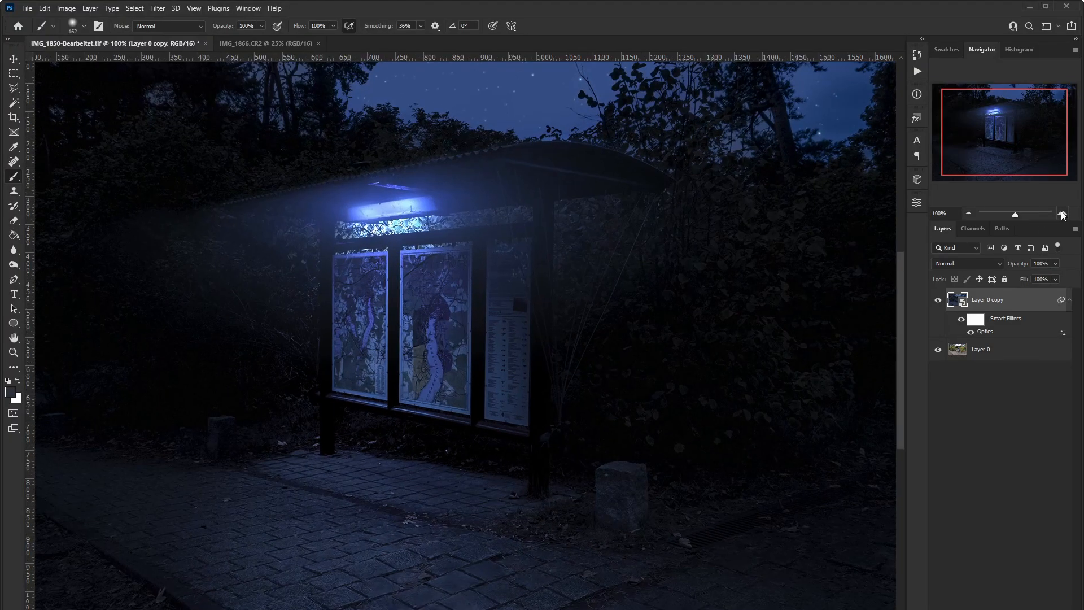
{"action": "left_click_drag", "start_coordinate": [1009, 138], "coordinate": [1009, 135]}
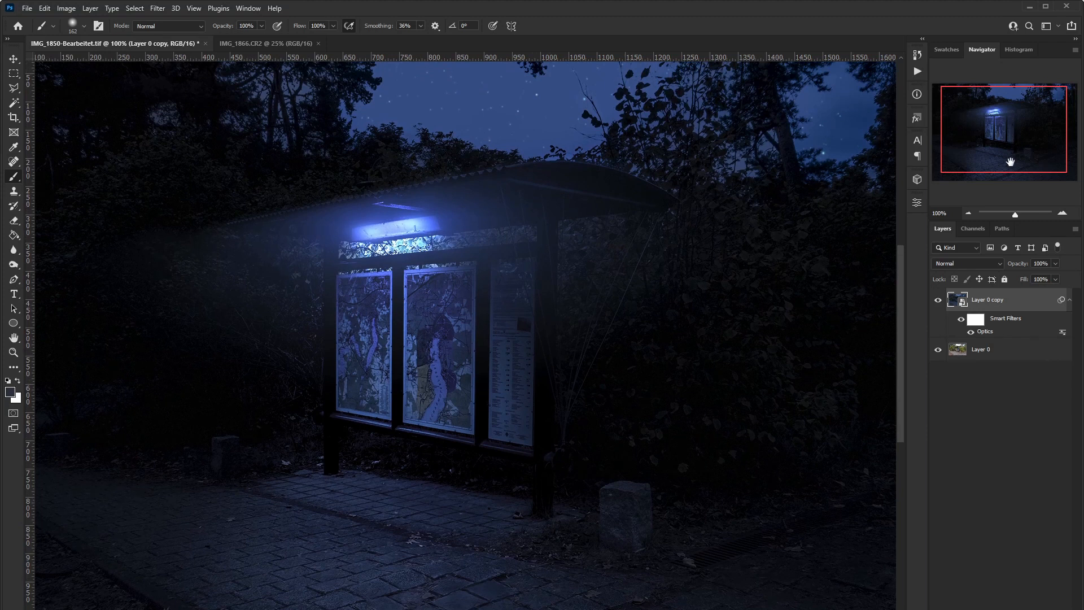
{"action": "left_click", "coordinate": [938, 303]}
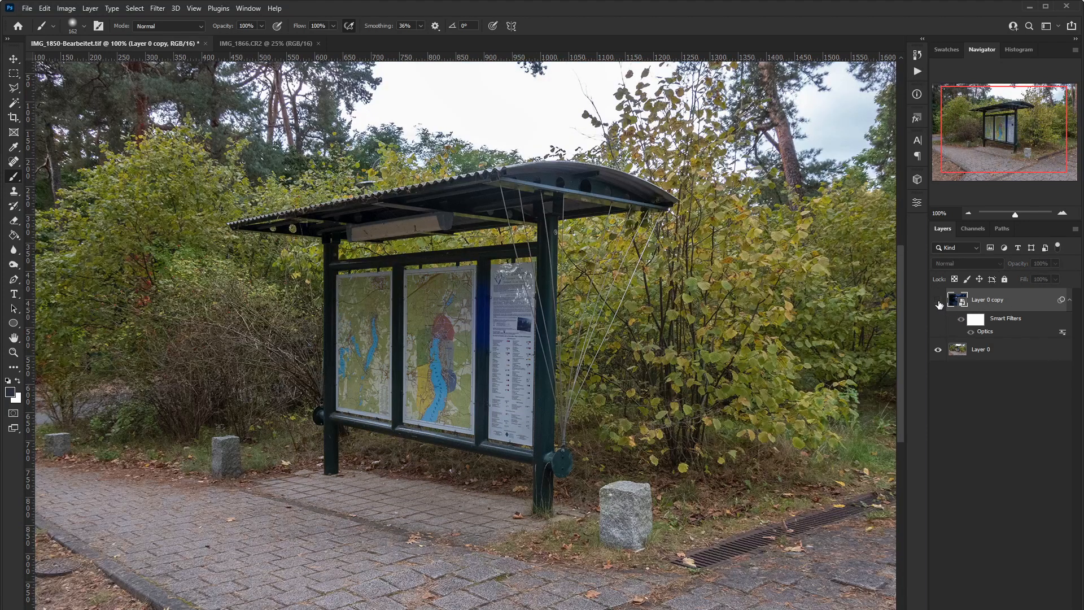
{"action": "left_click", "coordinate": [938, 303]}
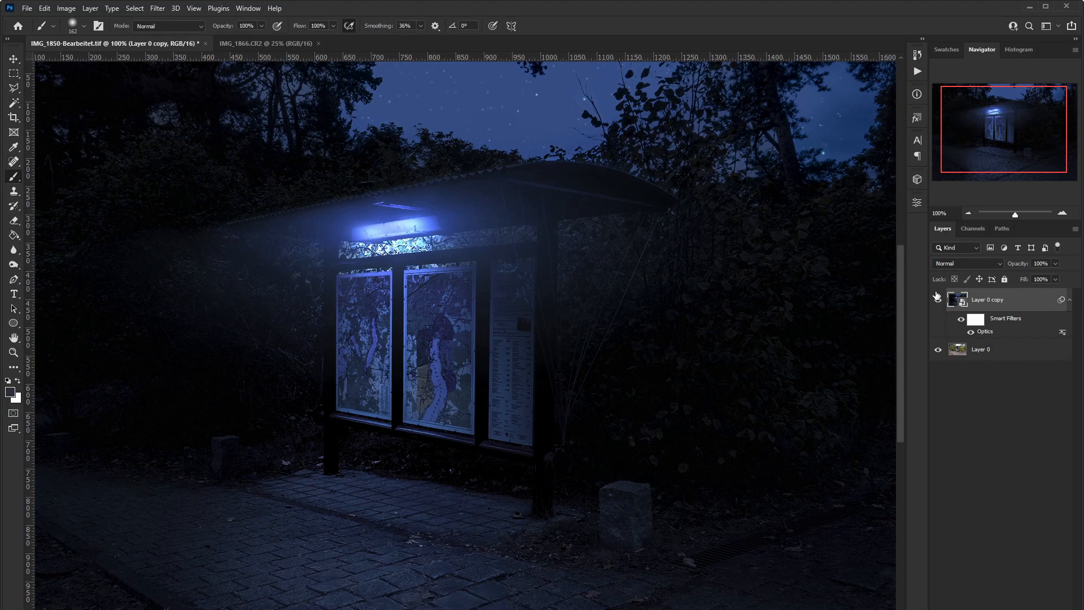
{"action": "left_click", "coordinate": [938, 303]}
{"action": "left_click", "coordinate": [938, 304]}
{"action": "left_click", "coordinate": [938, 304]}
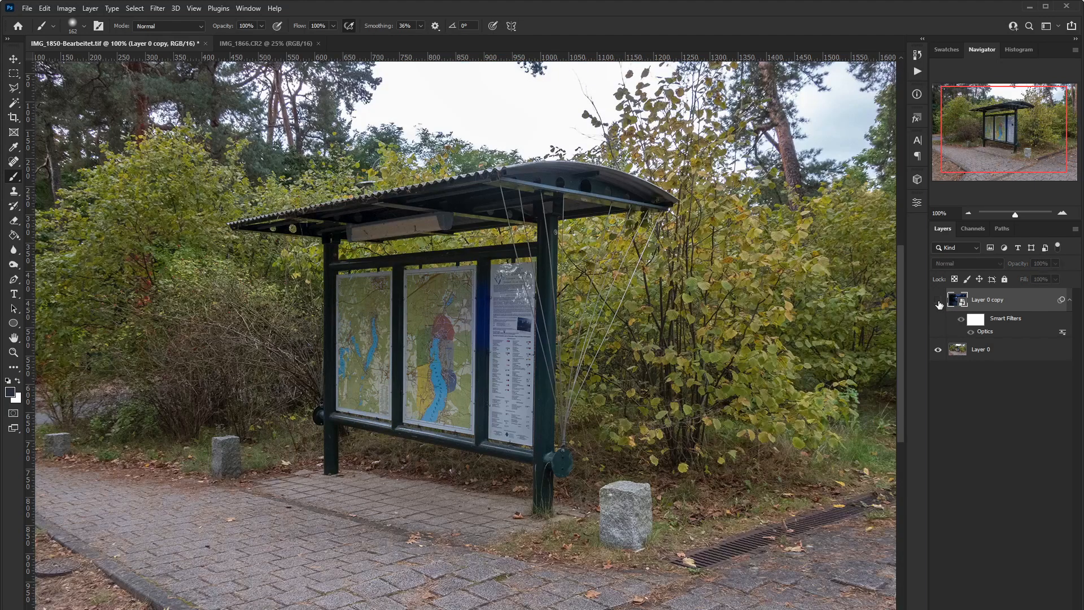
{"action": "left_click", "coordinate": [938, 303]}
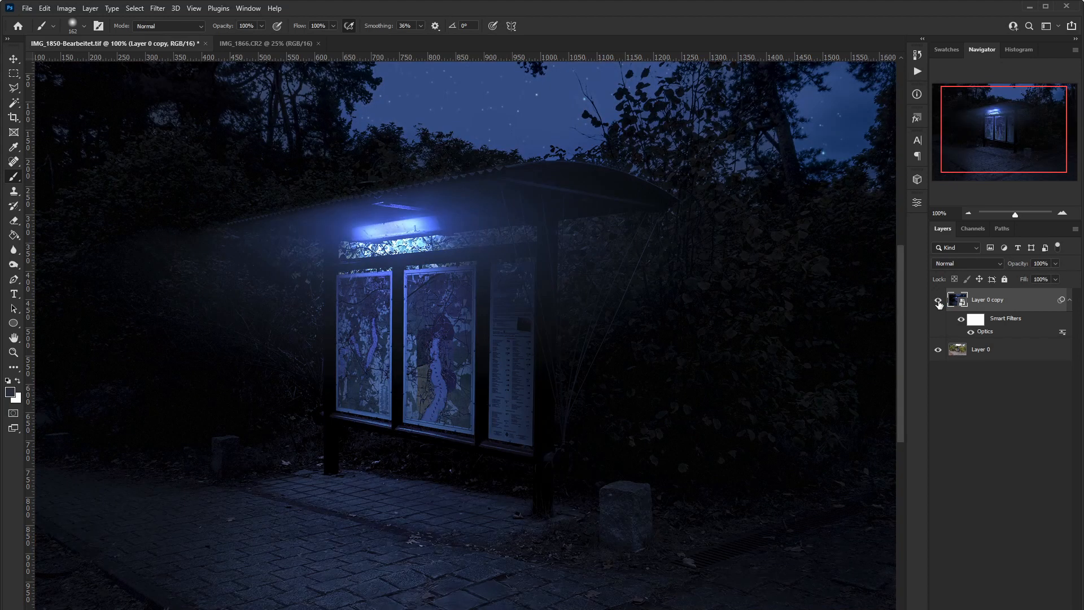
{"action": "left_click", "coordinate": [938, 304]}
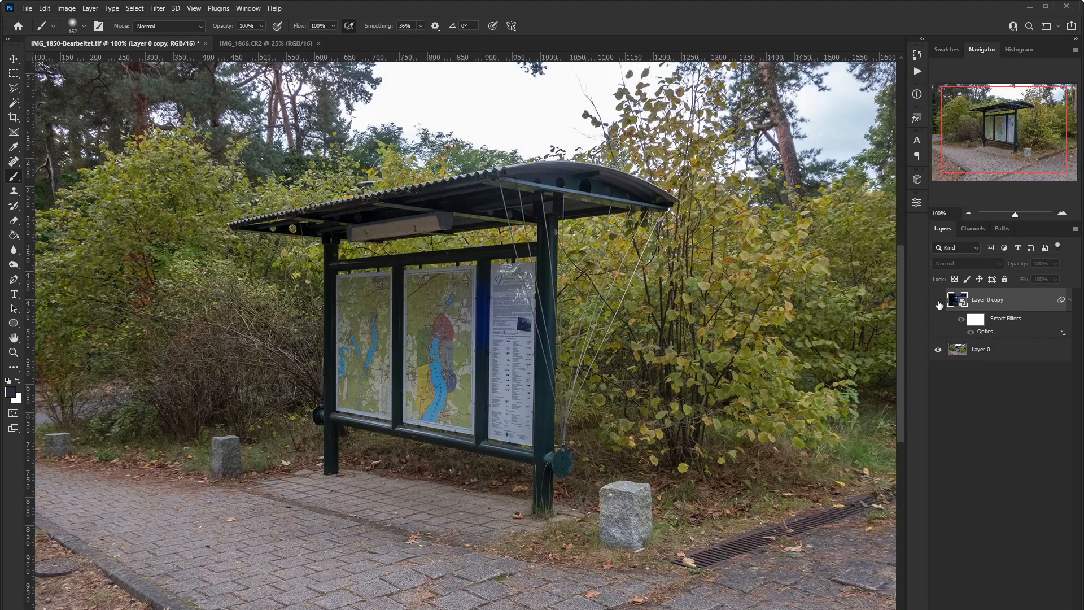
{"action": "left_click", "coordinate": [938, 303]}
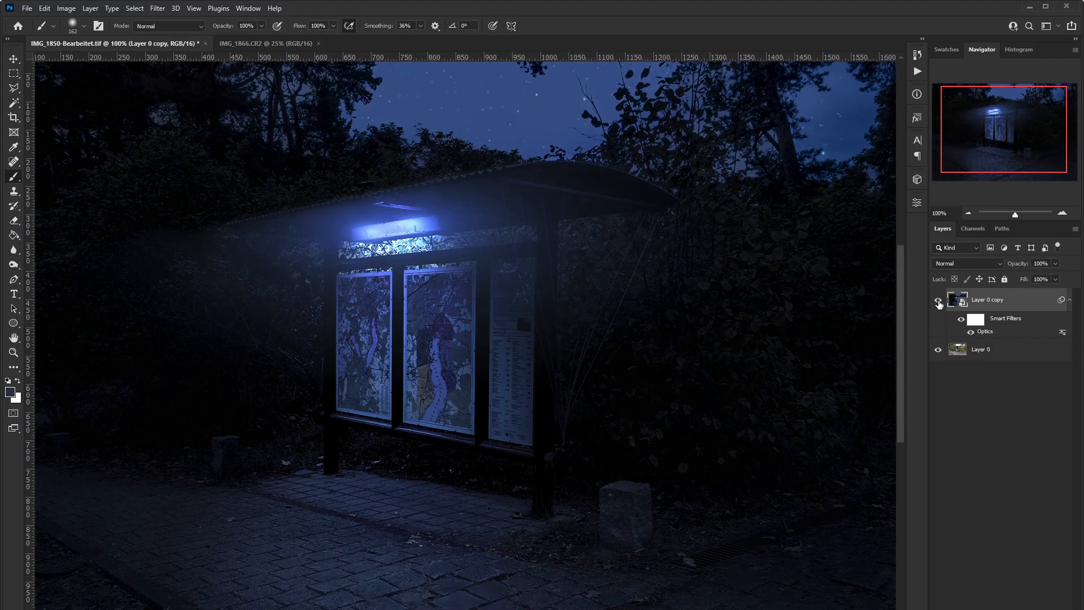